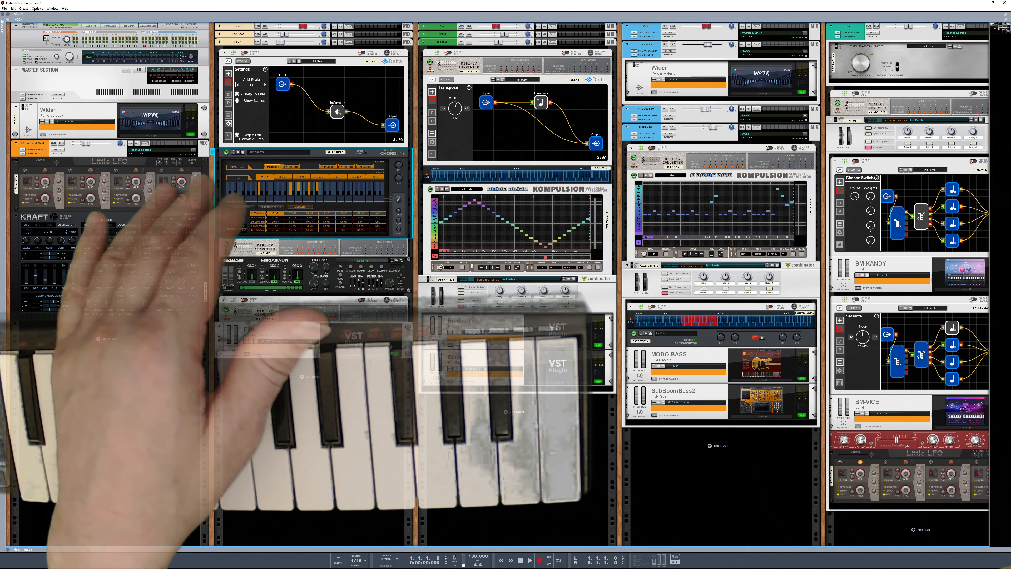
Step: Examine the mixer's channel strips, sends and faders with the Chordline player temporarily switched off
click(227, 152)
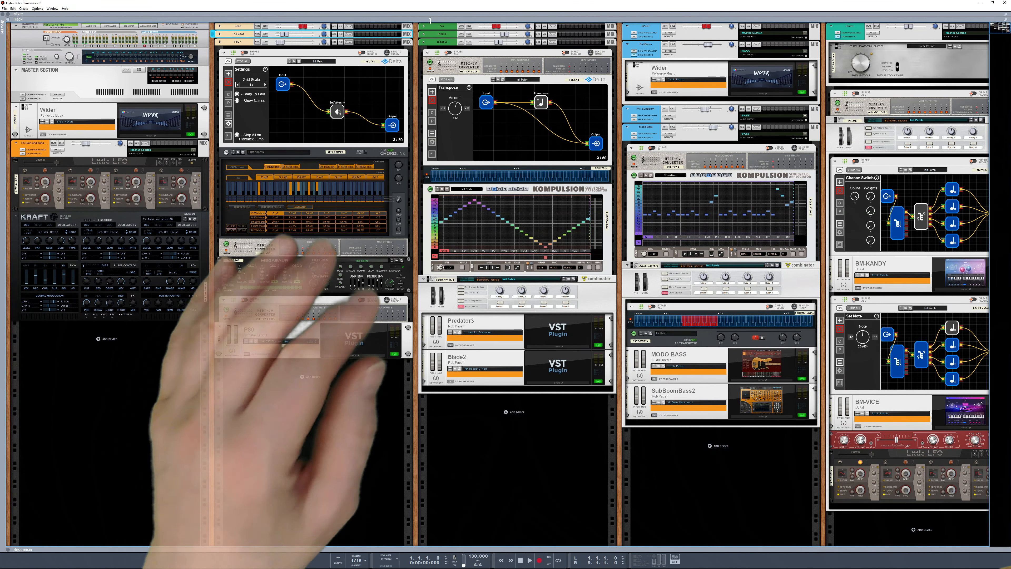
drag(442, 19, 449, 257)
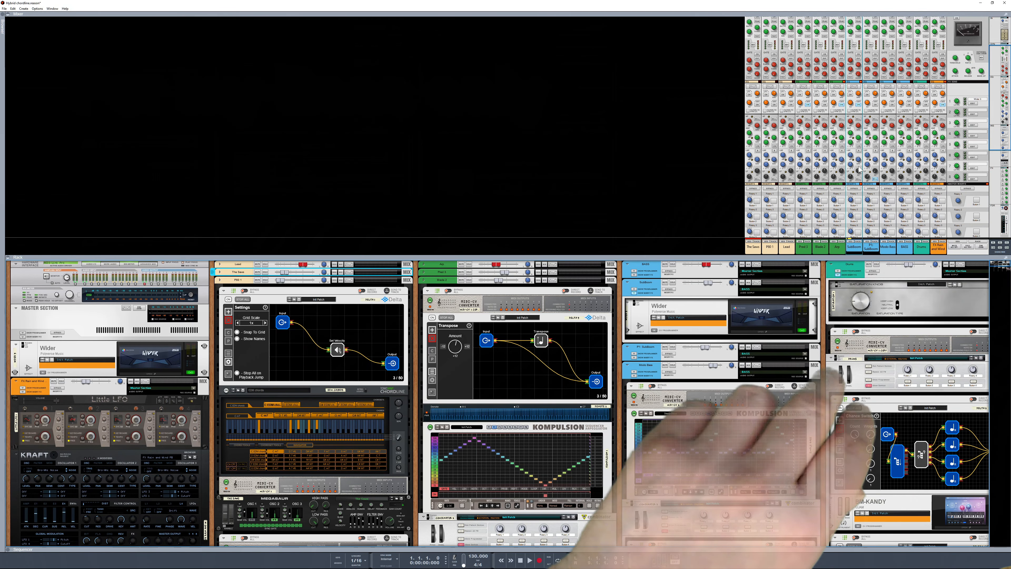
scroll(859, 169, down, 5)
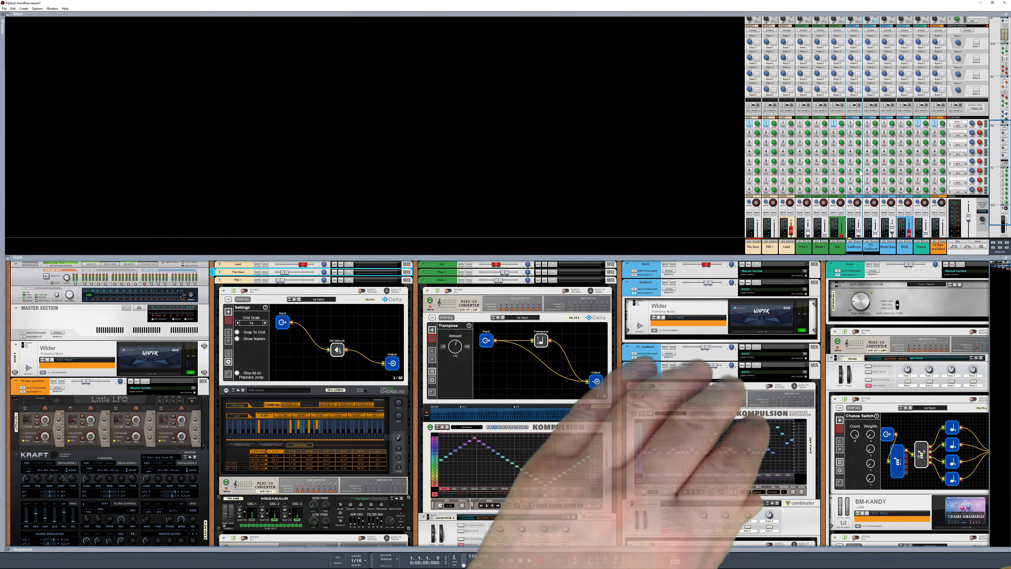
scroll(860, 172, down, 2)
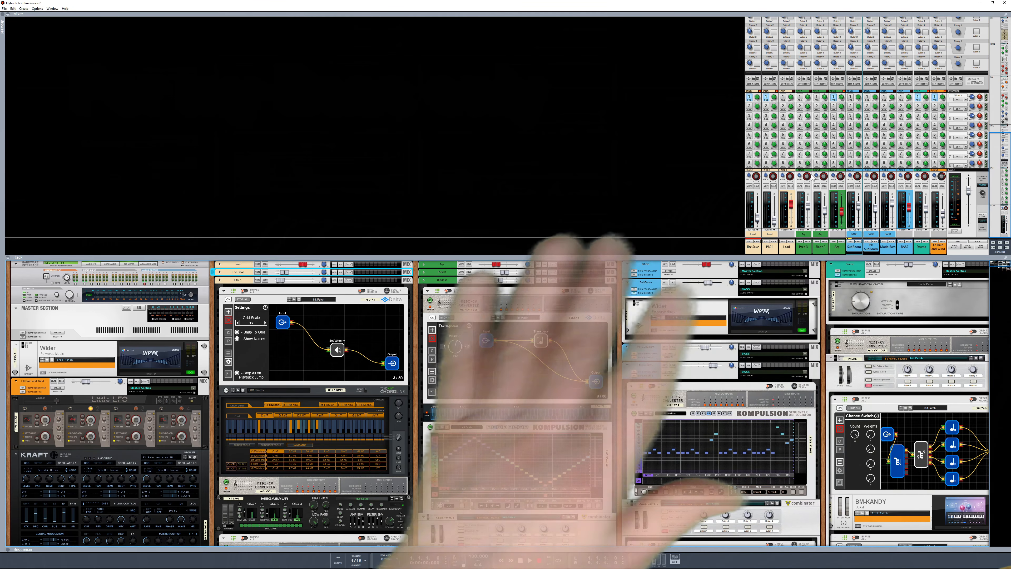
scroll(431, 459, down, 6)
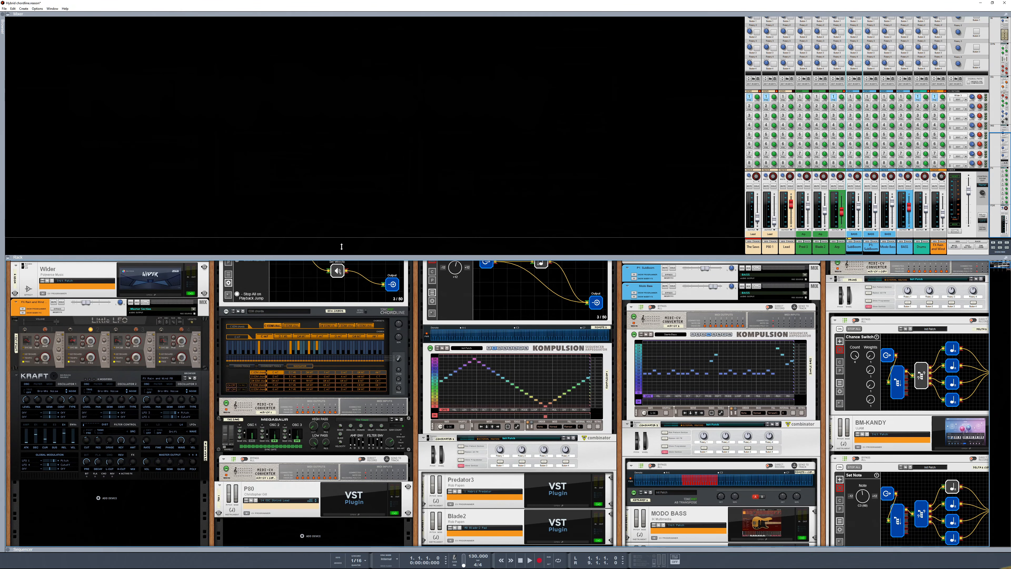
drag(342, 247, 384, 2)
scroll(363, 238, up, 1)
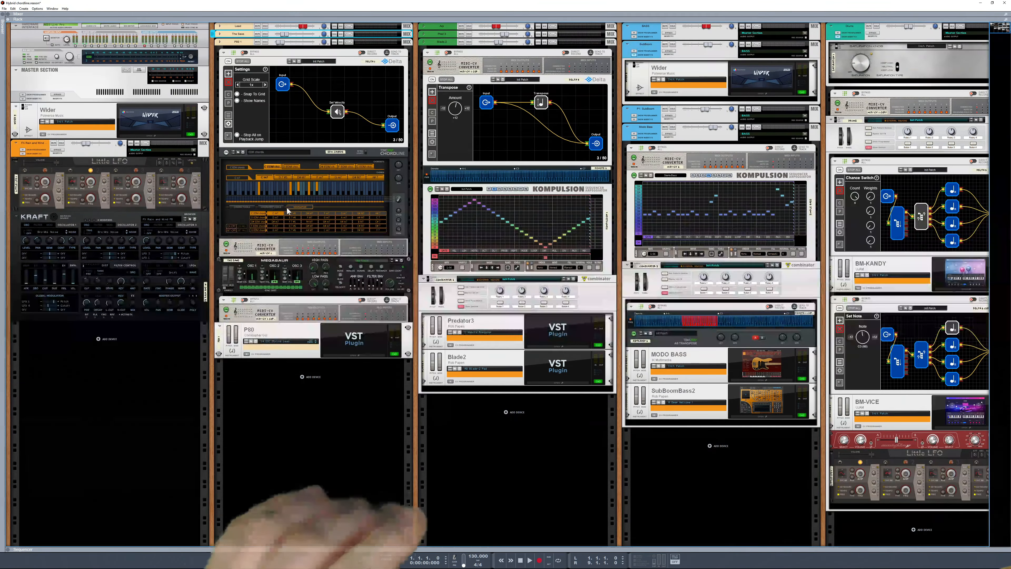
click(228, 154)
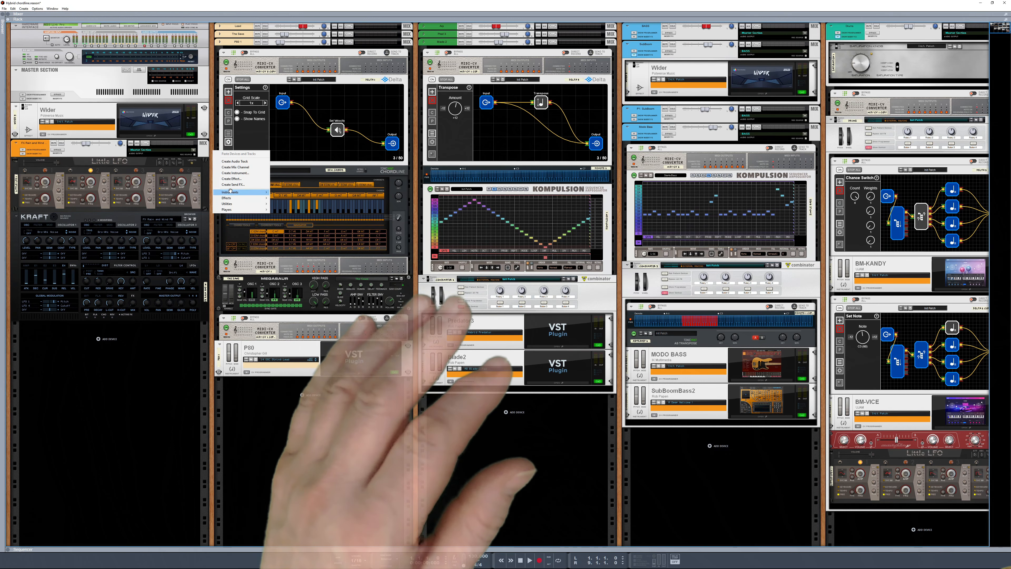
Step: Create a Combinator and move it into its own rack column between the master section and The Saws column
mouse_move(234, 205)
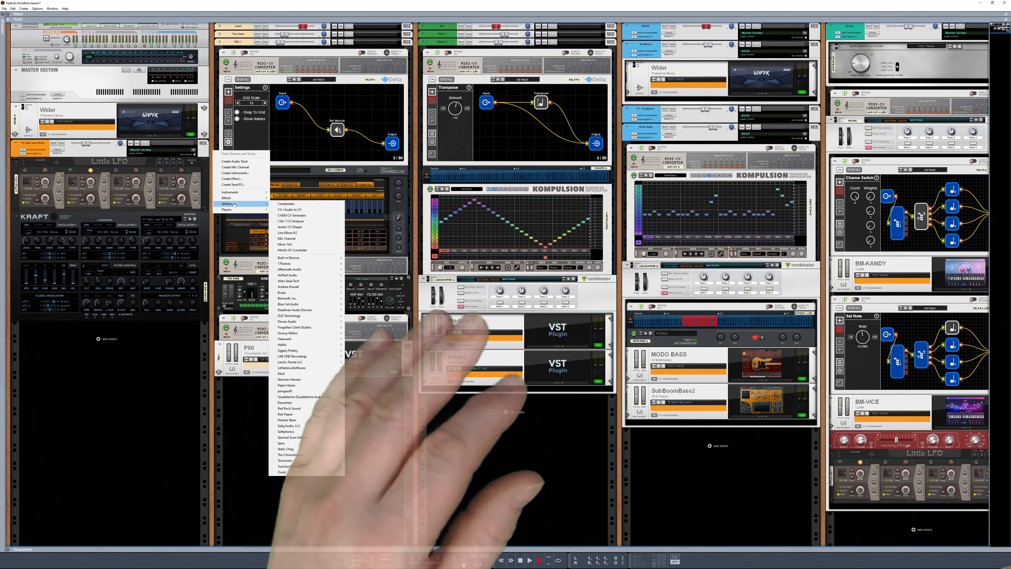
click(302, 204)
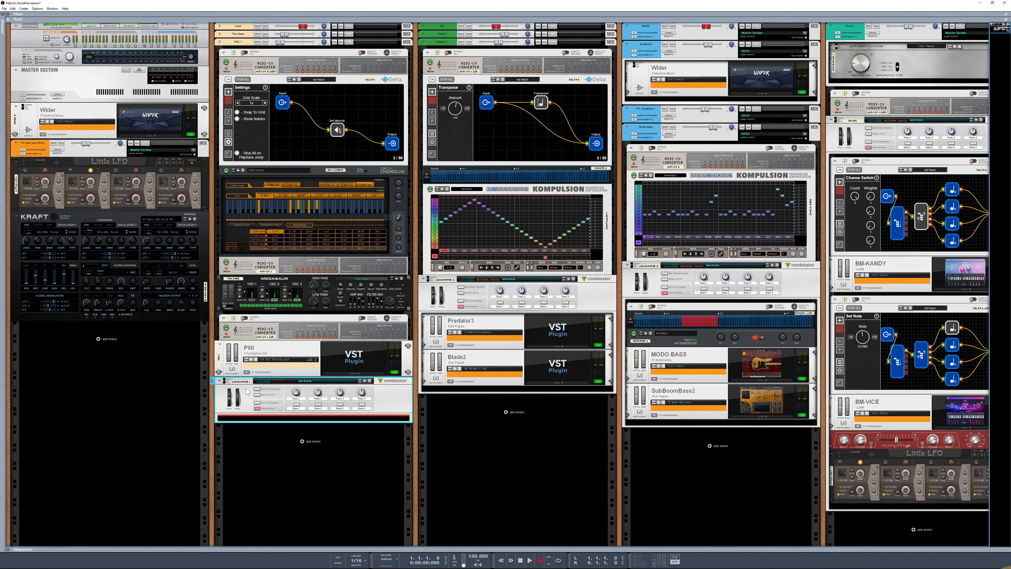
mouse_move(246, 392)
mouse_down()
mouse_move(202, 191)
mouse_move(210, 188)
mouse_up()
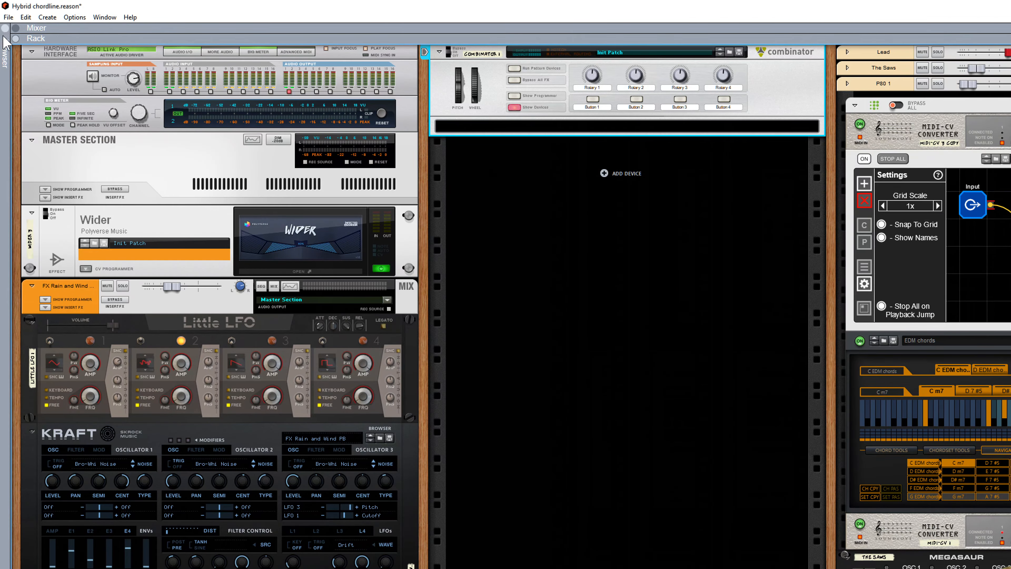
Step: Add a Delta MIDI Computer player to the new Combinator
click(5, 36)
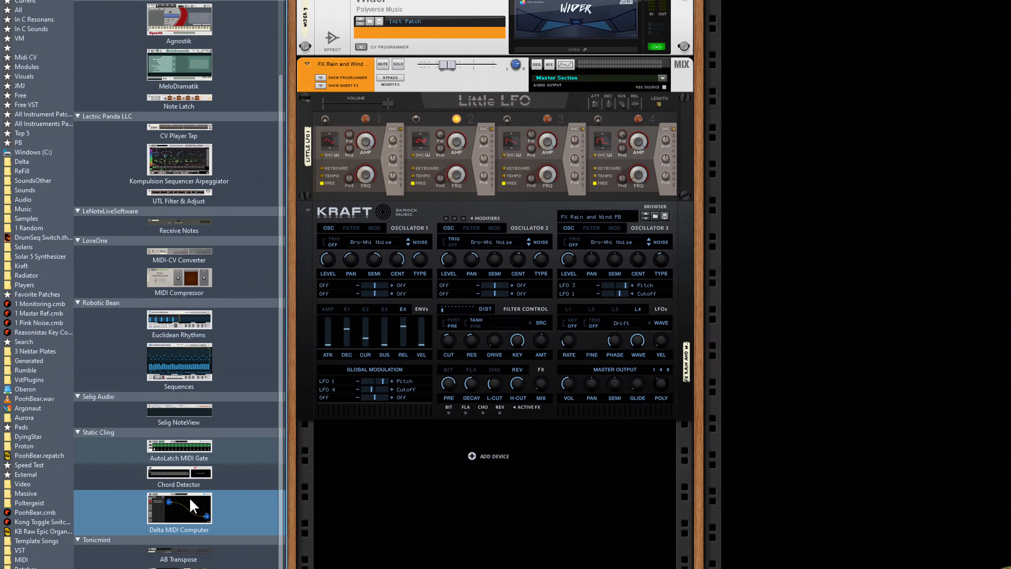
drag(193, 530, 842, 55)
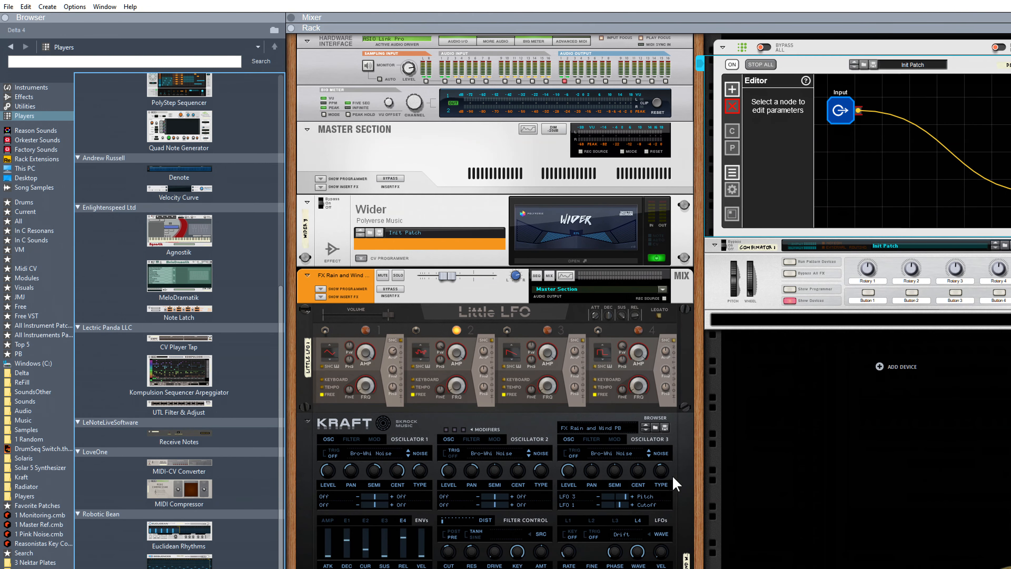
drag(701, 453, 396, 519)
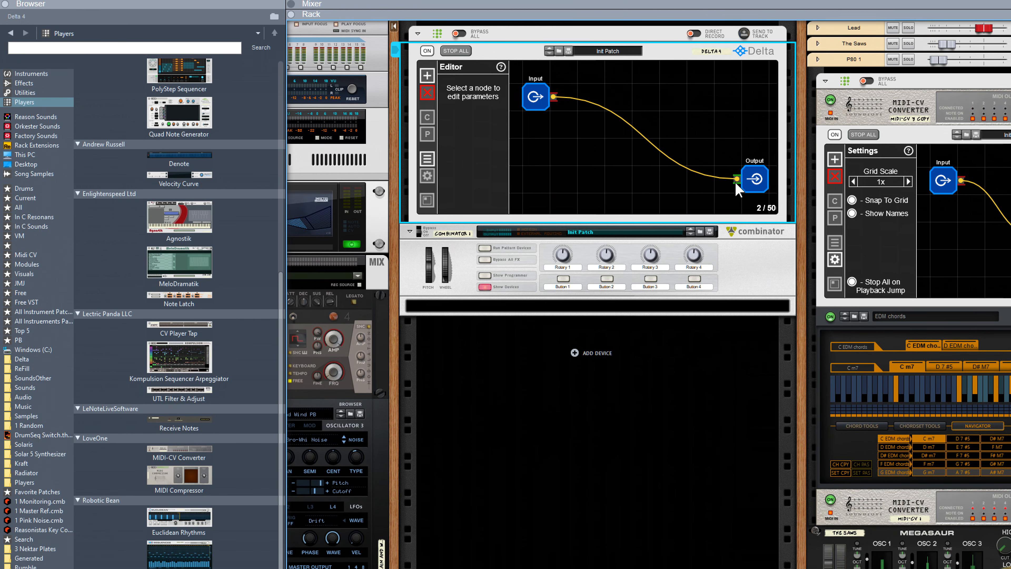
Step: Disconnect Input from Output in the Combinator's Delta, add a Transpose Random node, and set its minimum to 0
drag(801, 320, 716, 350)
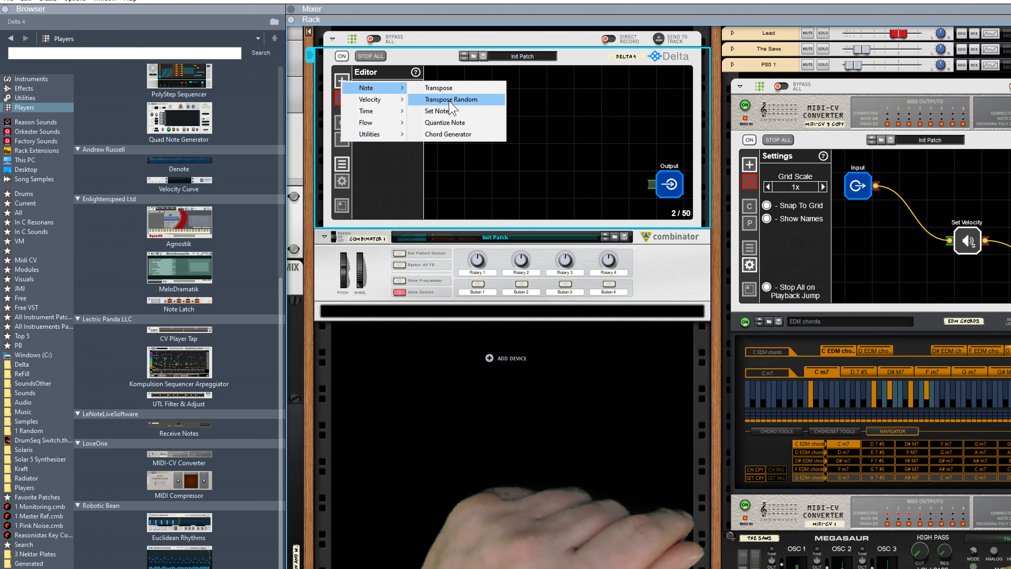
click(451, 104)
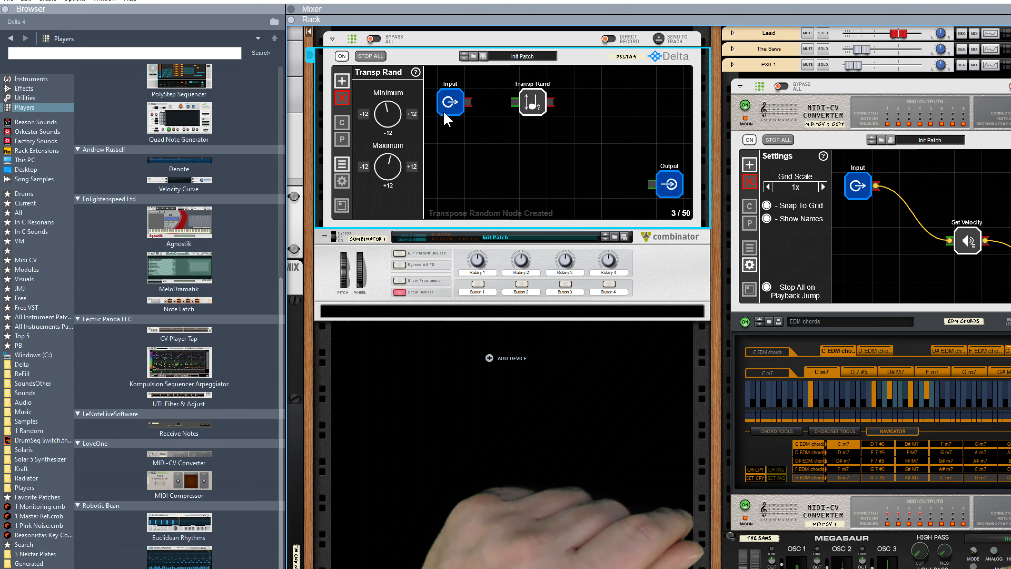
click(342, 182)
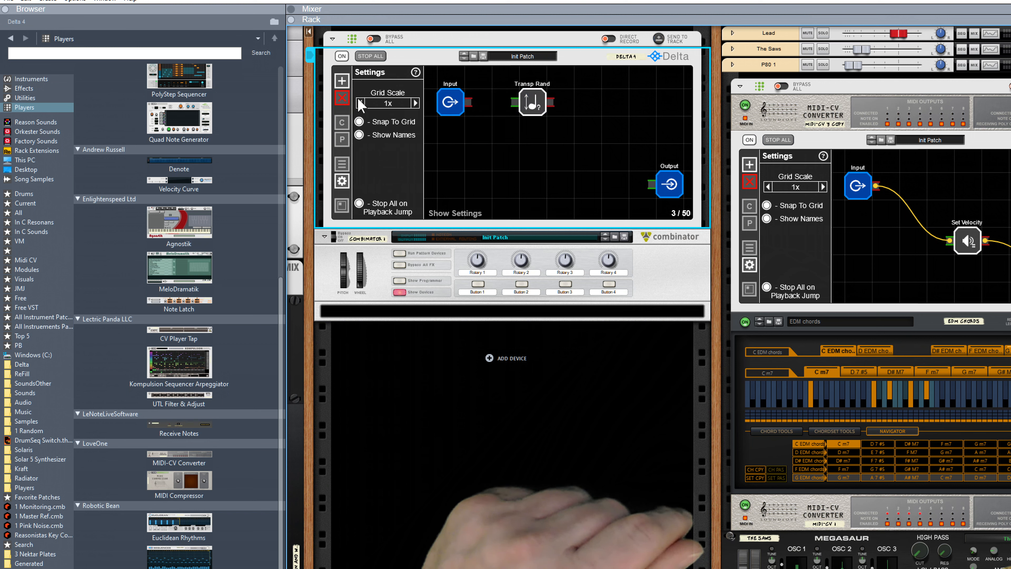
click(533, 104)
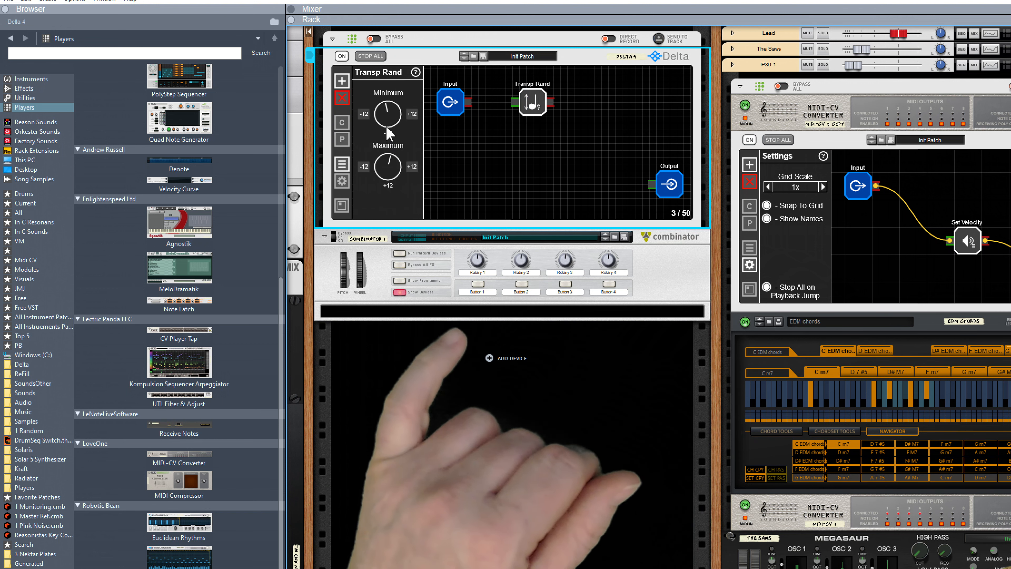
scroll(387, 114, up, 1)
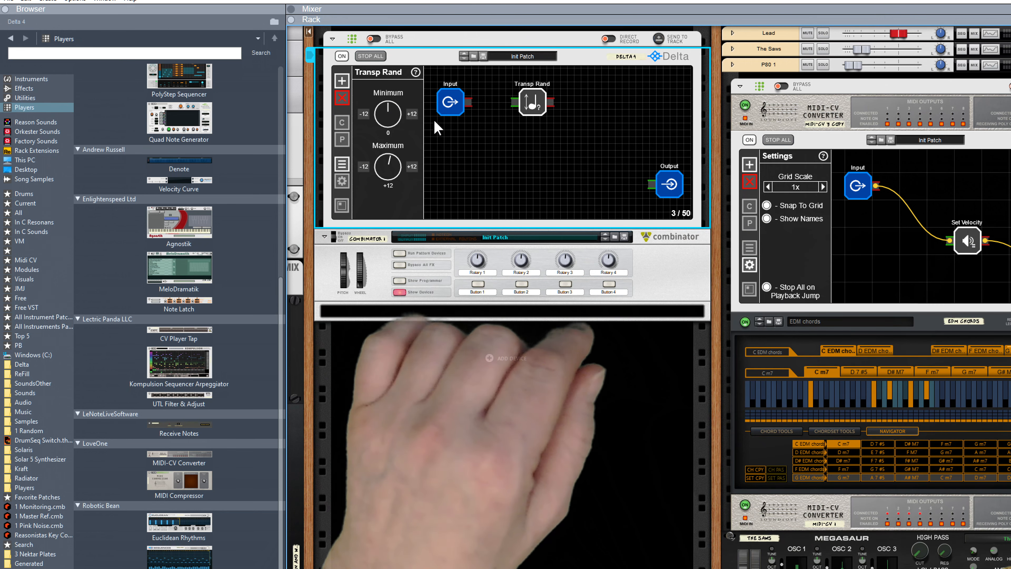
Step: Add Quantize Note and Set Note nodes, connecting Quantize Note to Output and Input to Set Note
click(342, 82)
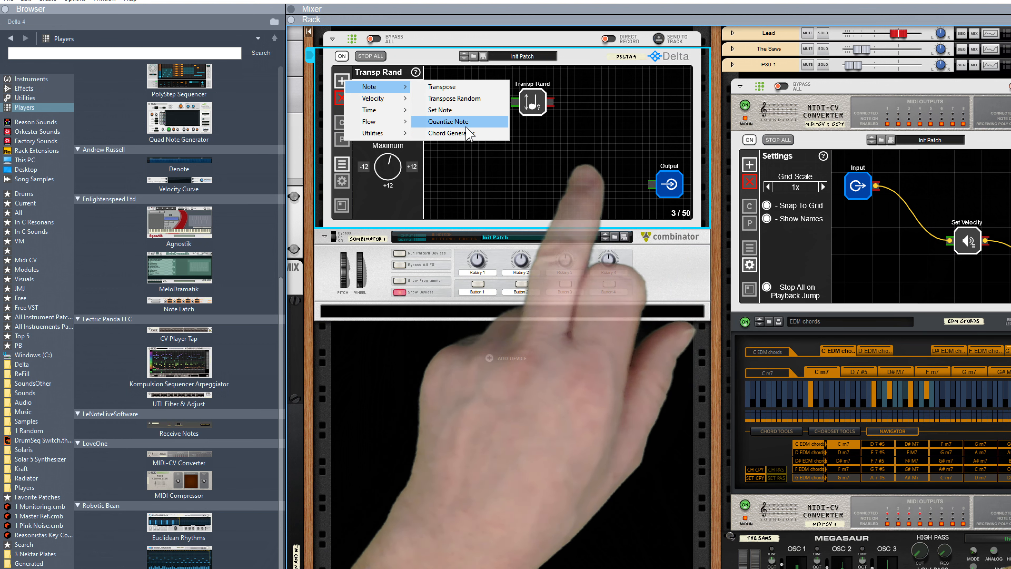
click(468, 125)
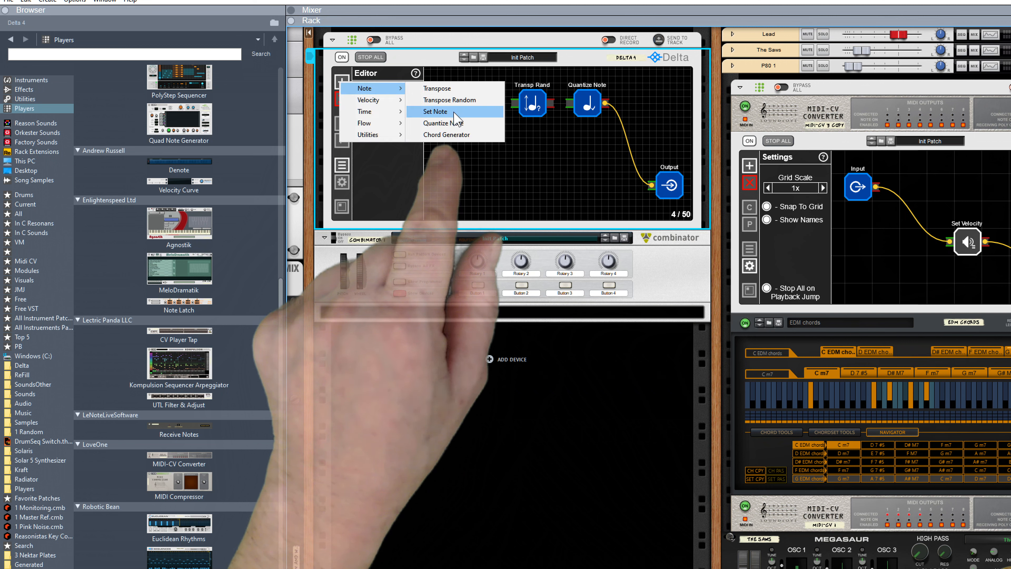
click(455, 112)
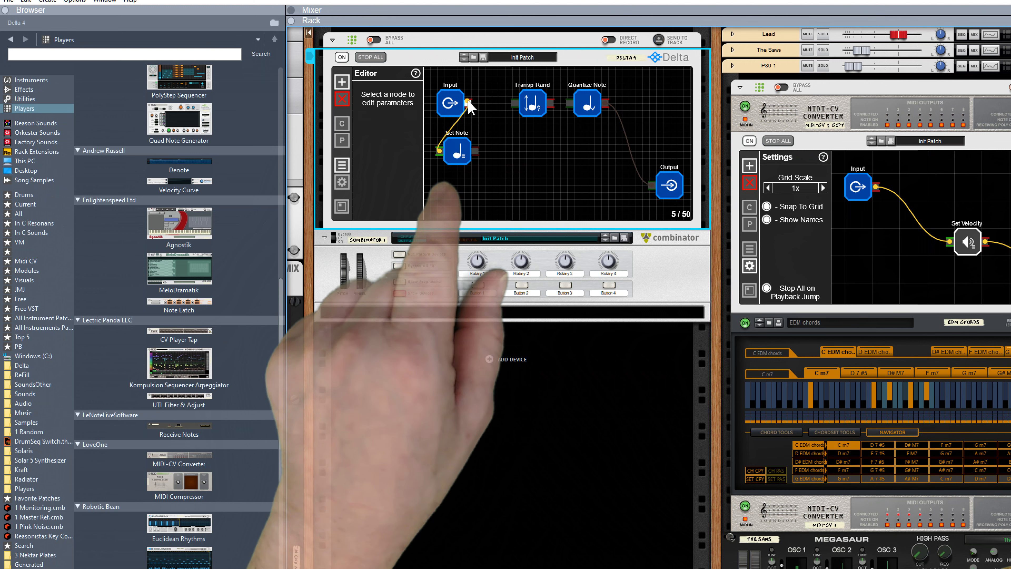
drag(465, 106, 469, 103)
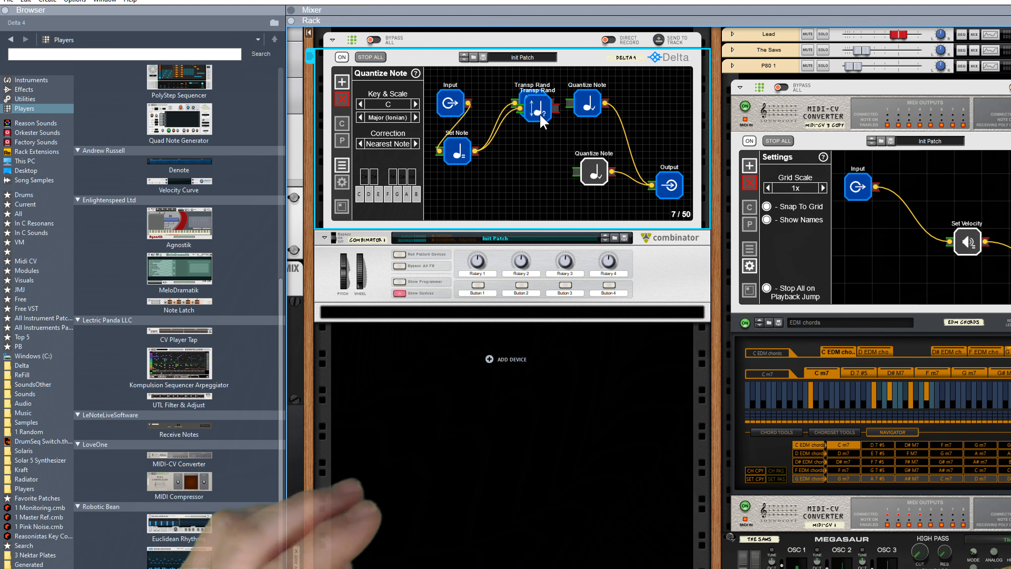
Step: Connect a duplicate Transpose Random to the lower Quantize Note, whose scale is set to Custom with C#, D#, F#, G# and A#
drag(542, 108, 545, 179)
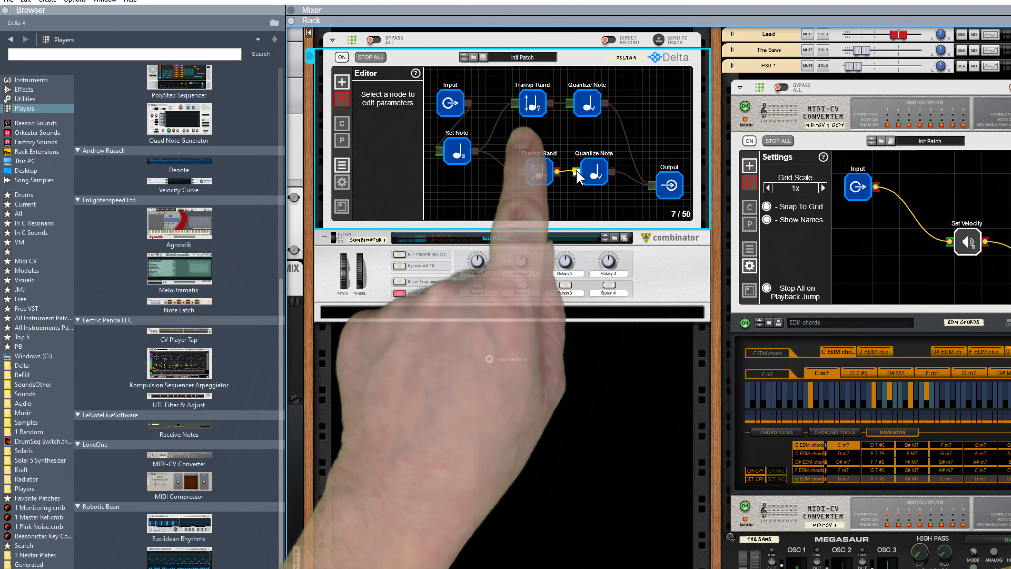
drag(578, 172, 577, 172)
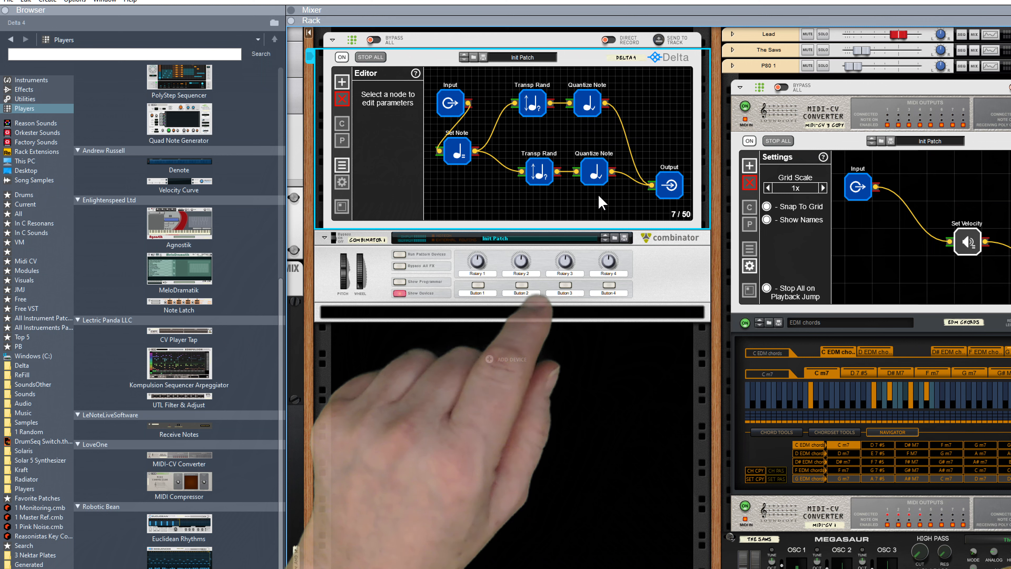
click(595, 172)
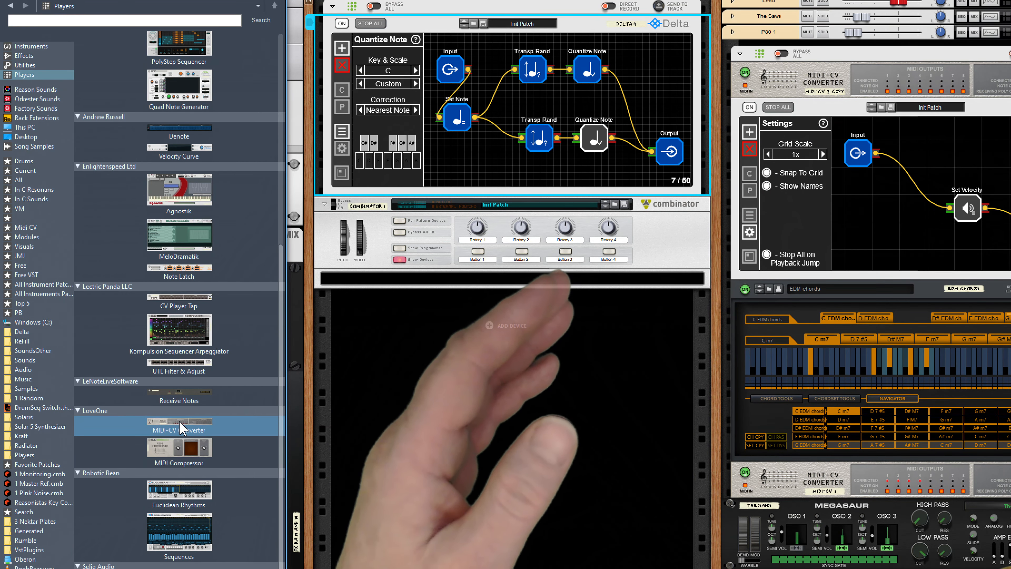
Step: Add a MIDI-CV Converter after the Delta player and place a duplicate of it directly below
drag(181, 459, 474, 239)
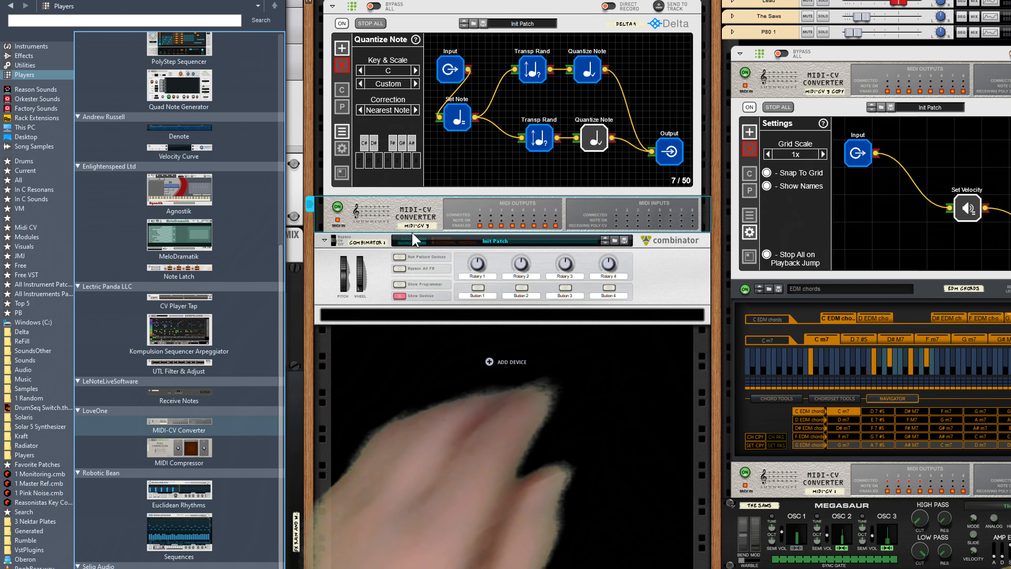
drag(390, 219, 391, 240)
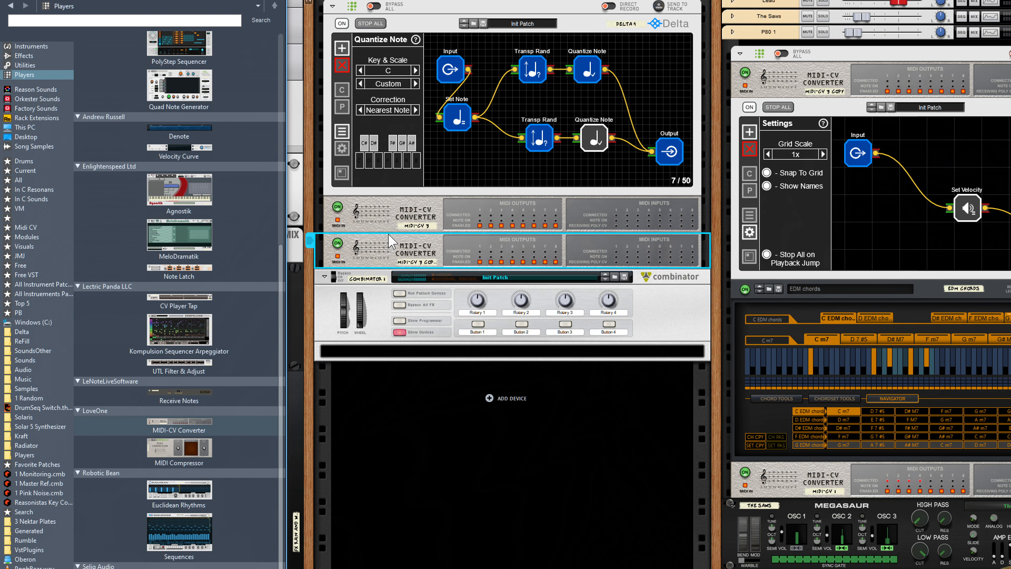
Step: Cable the first converter's channel 1 gate and note outputs to the copy's inputs, and move the copy above The Saws column's Delta
key(Tab)
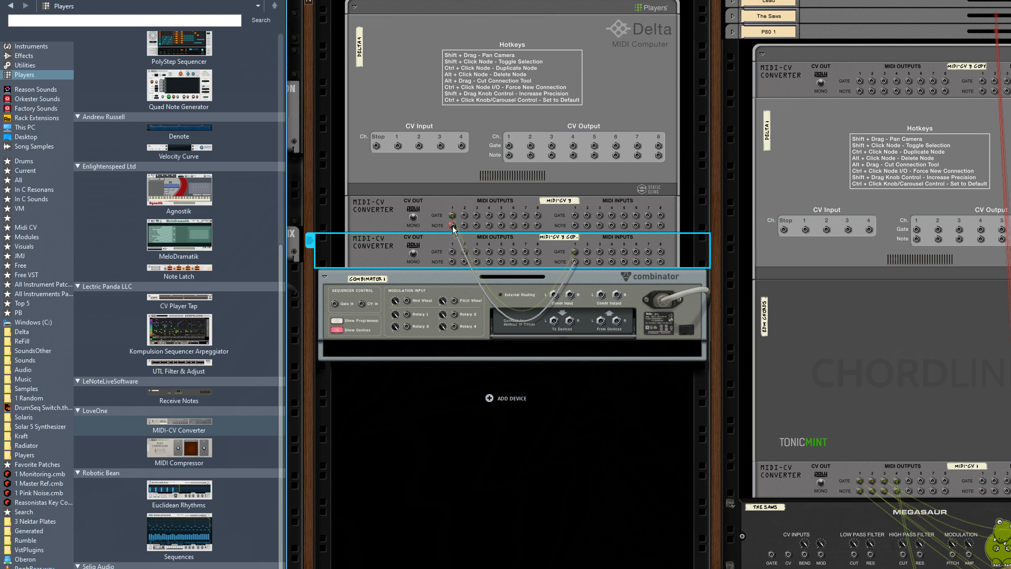
drag(366, 264, 796, 117)
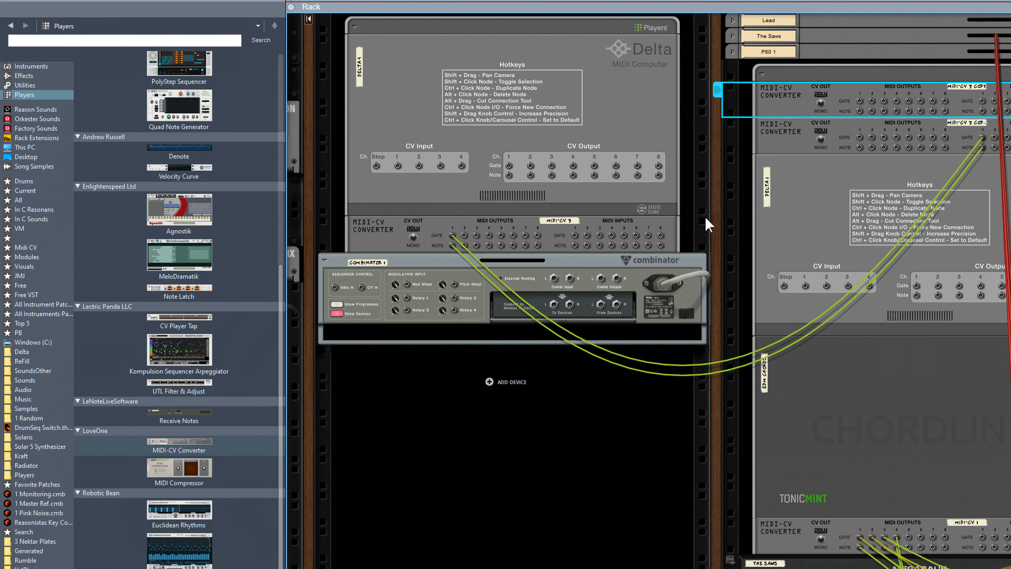
scroll(721, 273, down, 2)
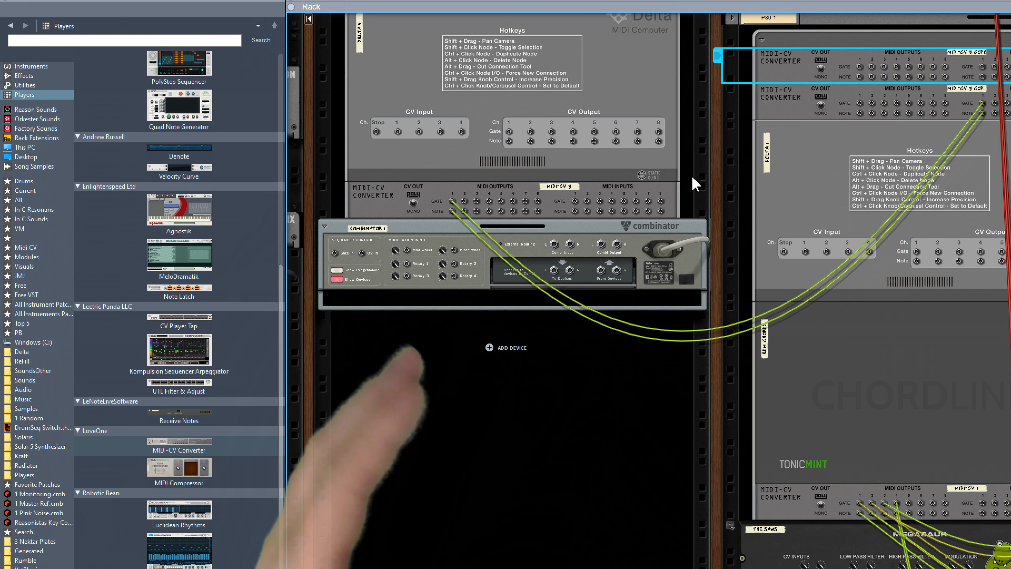
key(Tab)
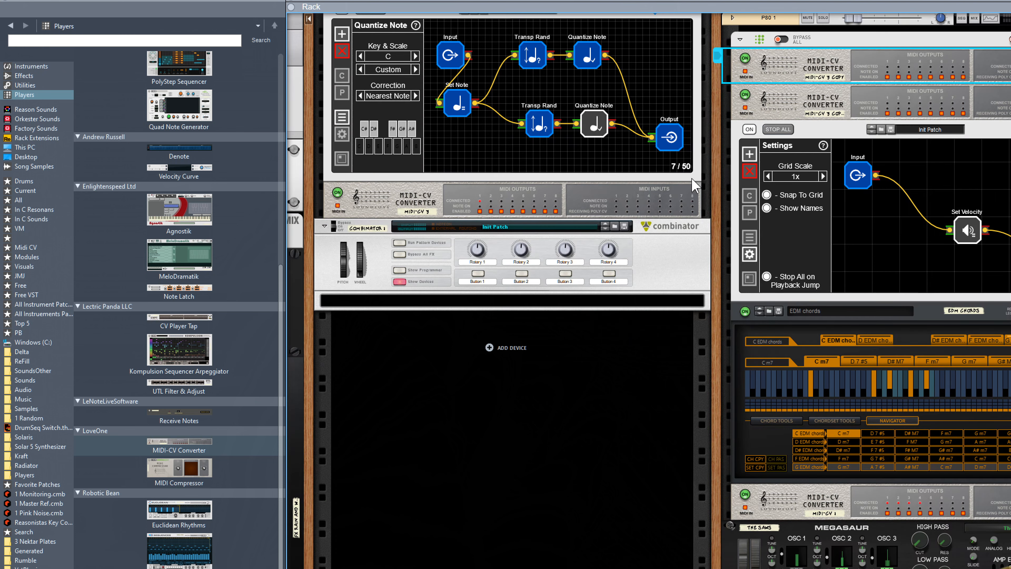
scroll(682, 205, up, 1)
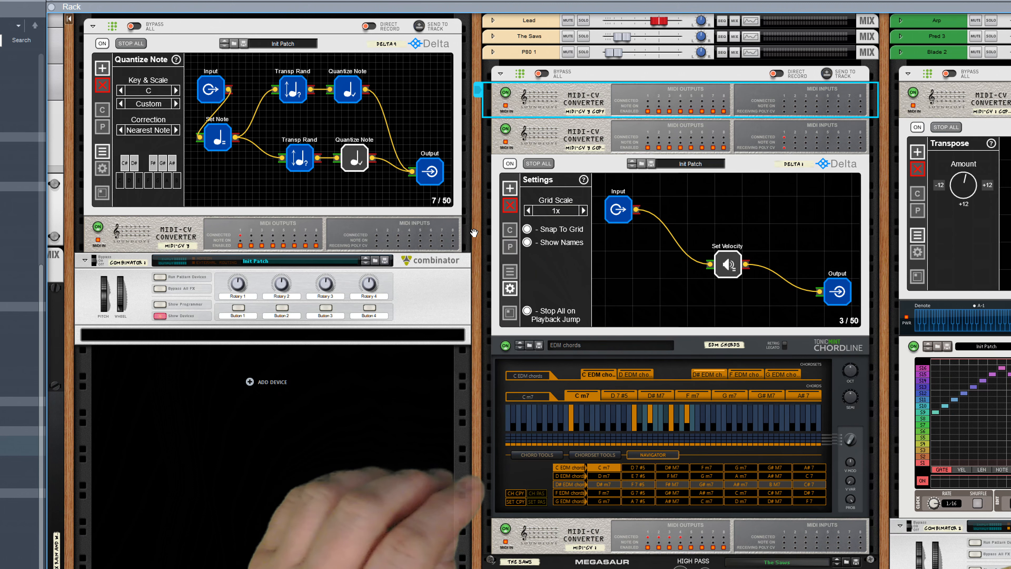
Step: Add an AutoLatch MIDI Gate and a Denote player between the Combinator's Delta and its MIDI-CV Converter
drag(477, 242, 592, 241)
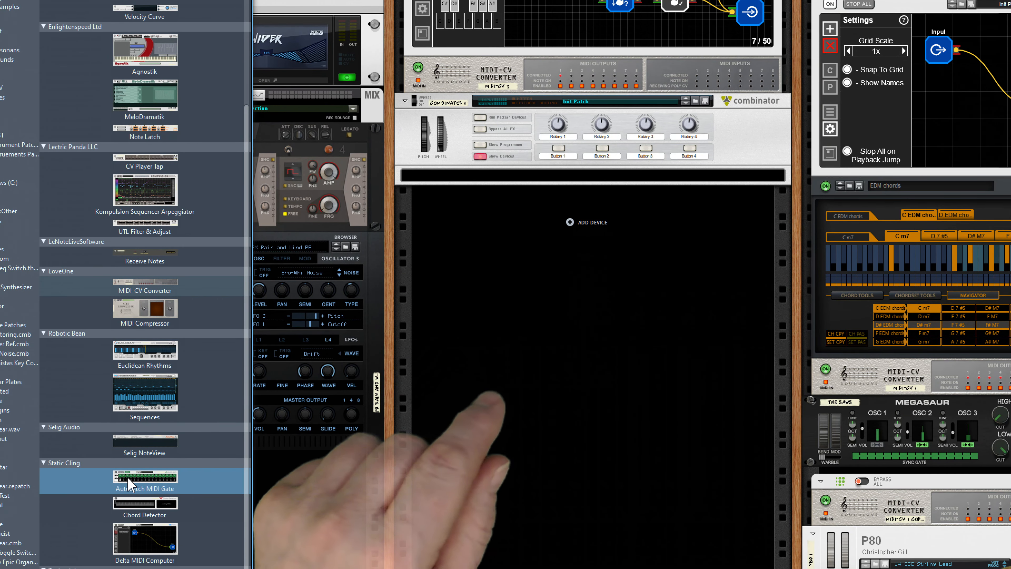
drag(127, 482, 679, 246)
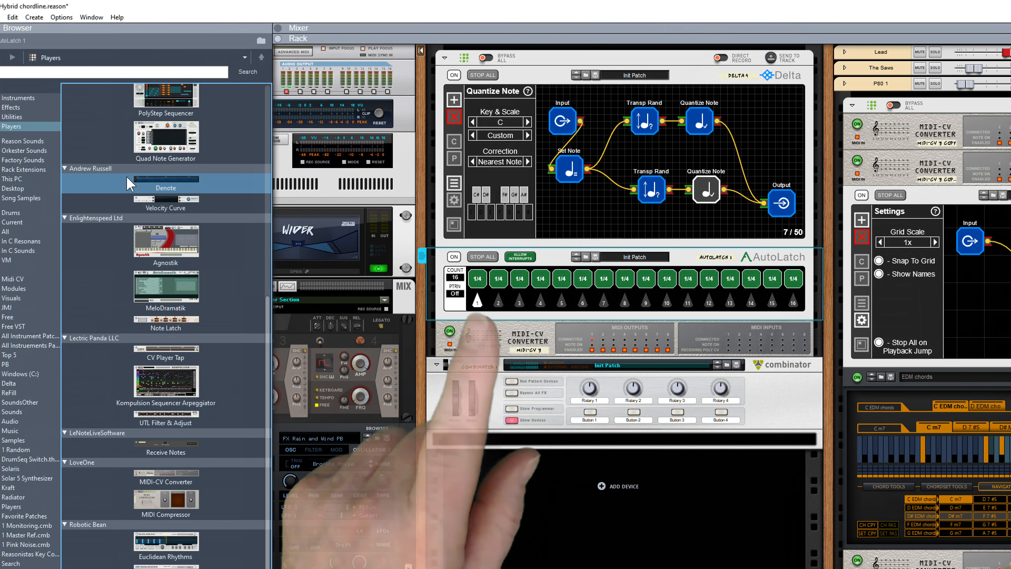
drag(129, 184, 583, 326)
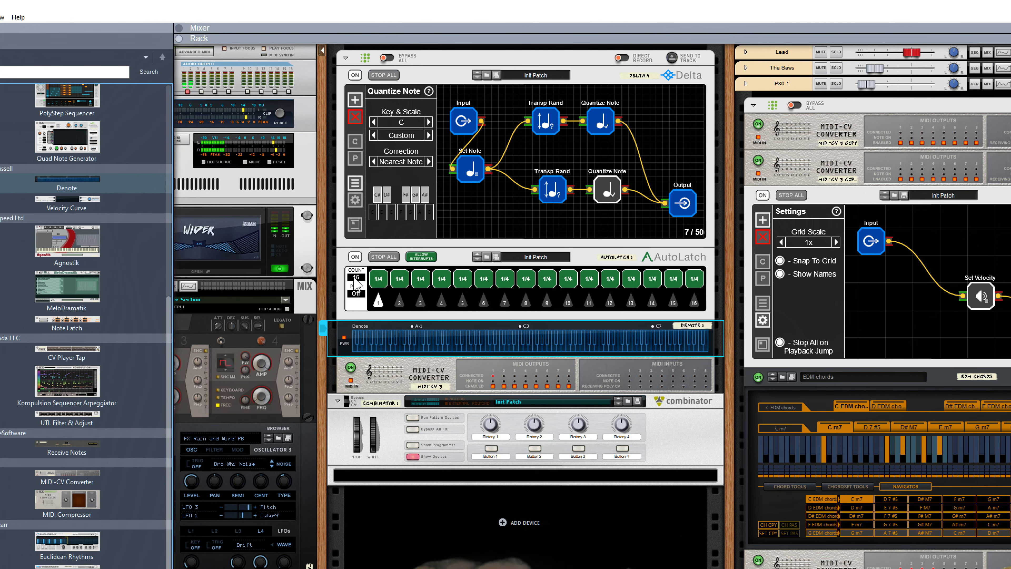
Step: Set the AutoLatch to one step of 4 Bars, and move the Combinator Delta's Input and Set Note nodes away from the Transpose Random nodes
drag(356, 277, 357, 384)
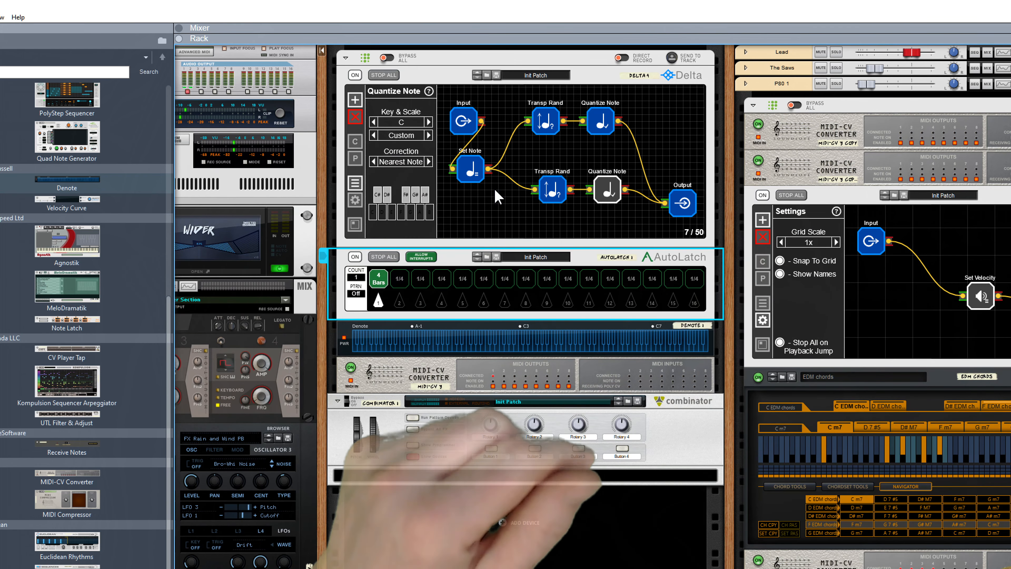
drag(481, 192, 498, 132)
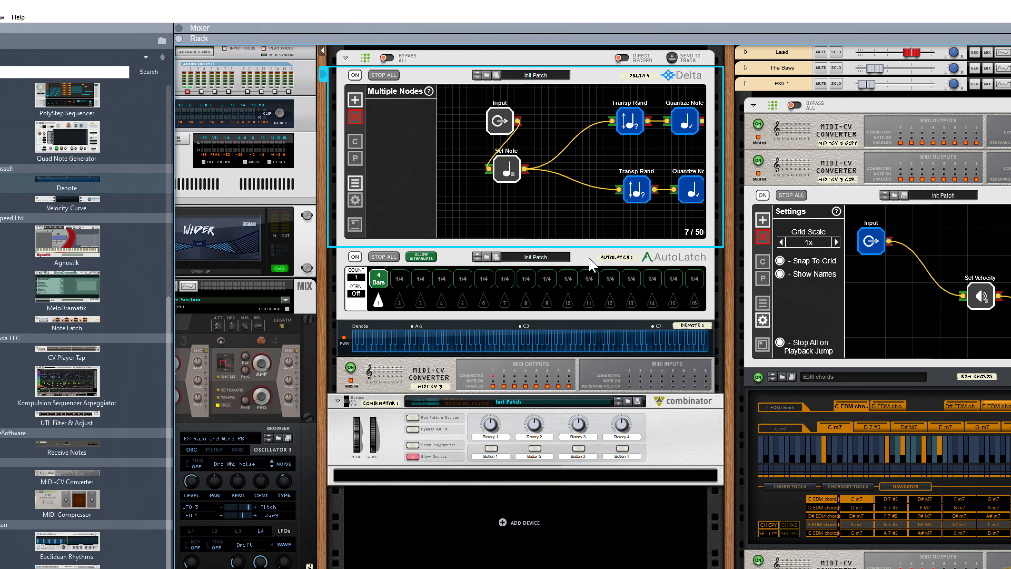
drag(578, 205, 505, 209)
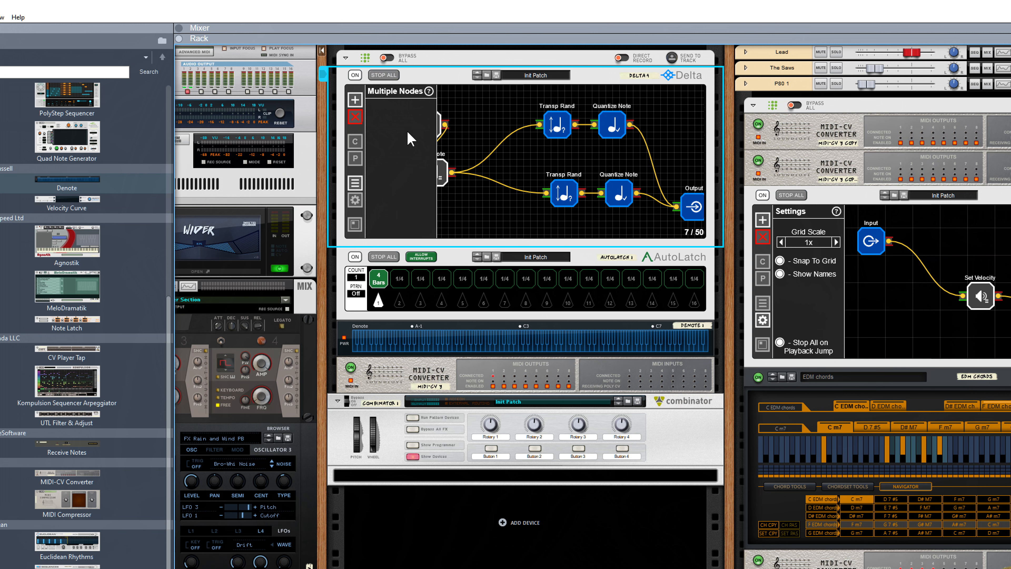
Step: Add a Delay node before the upper Transpose Random in the Combinator's Delta, with a Merger/Splitter node directly beneath it
click(355, 99)
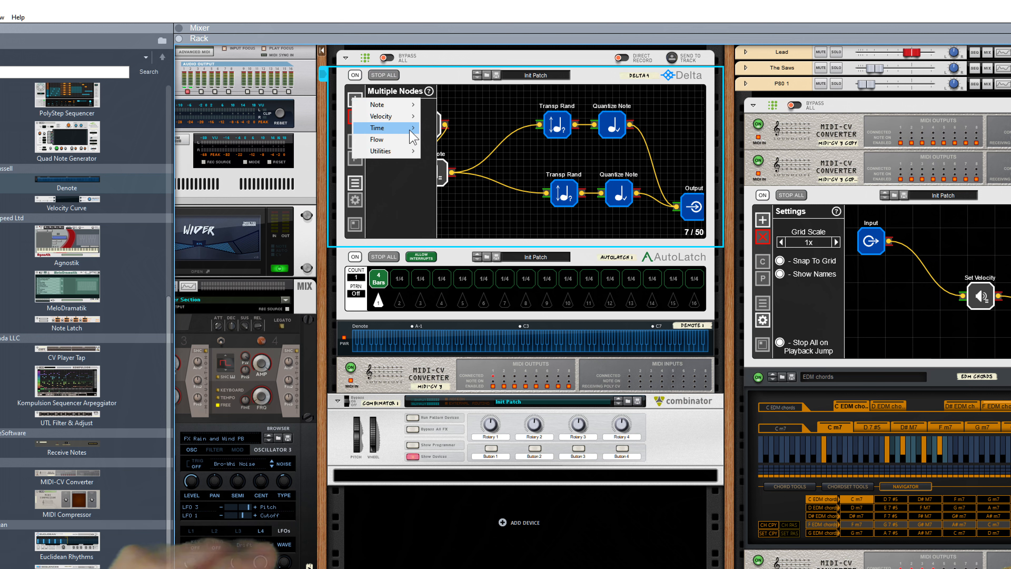
mouse_move(395, 128)
click(437, 128)
drag(473, 121, 485, 116)
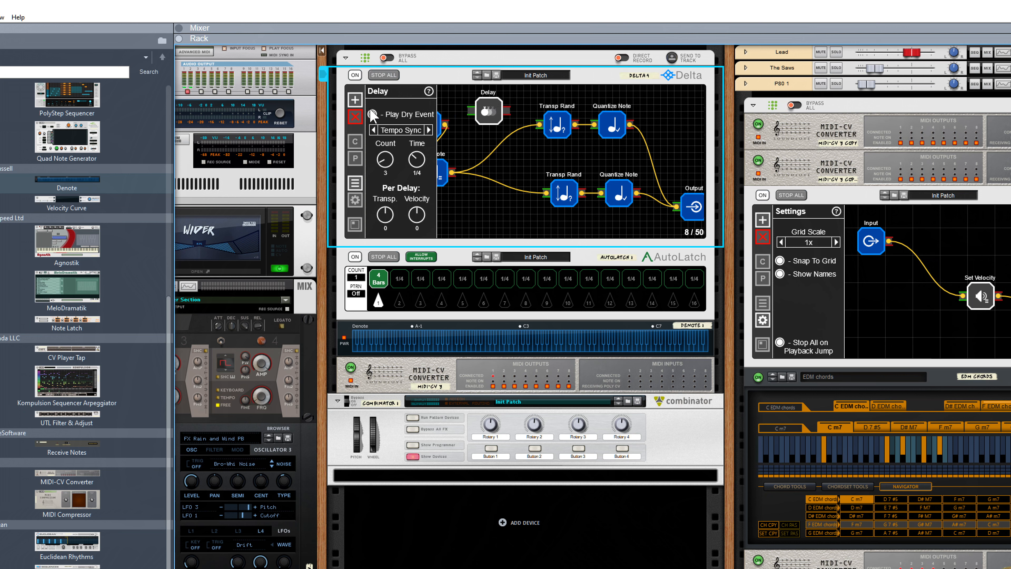
click(351, 100)
mouse_move(397, 158)
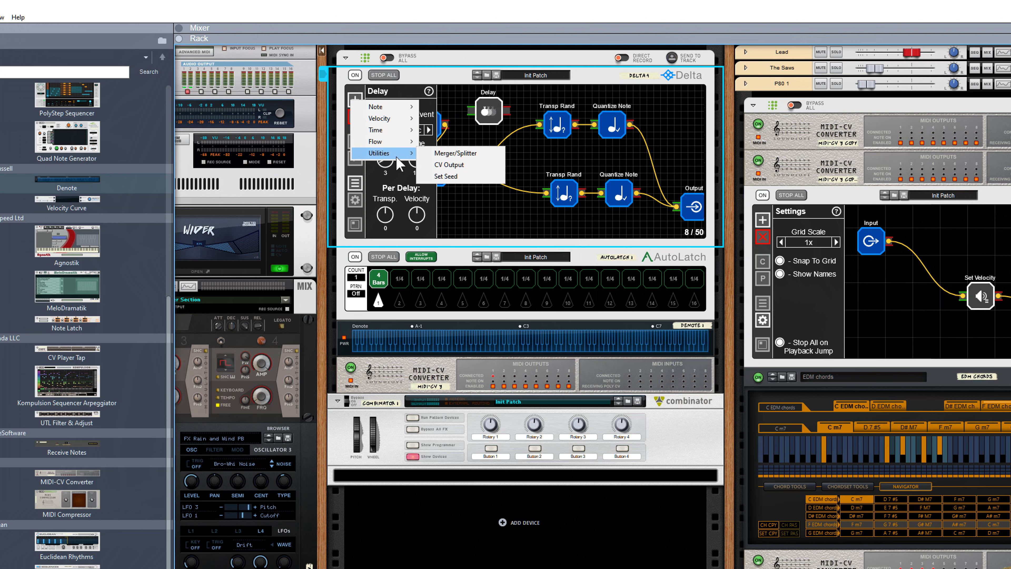
click(462, 155)
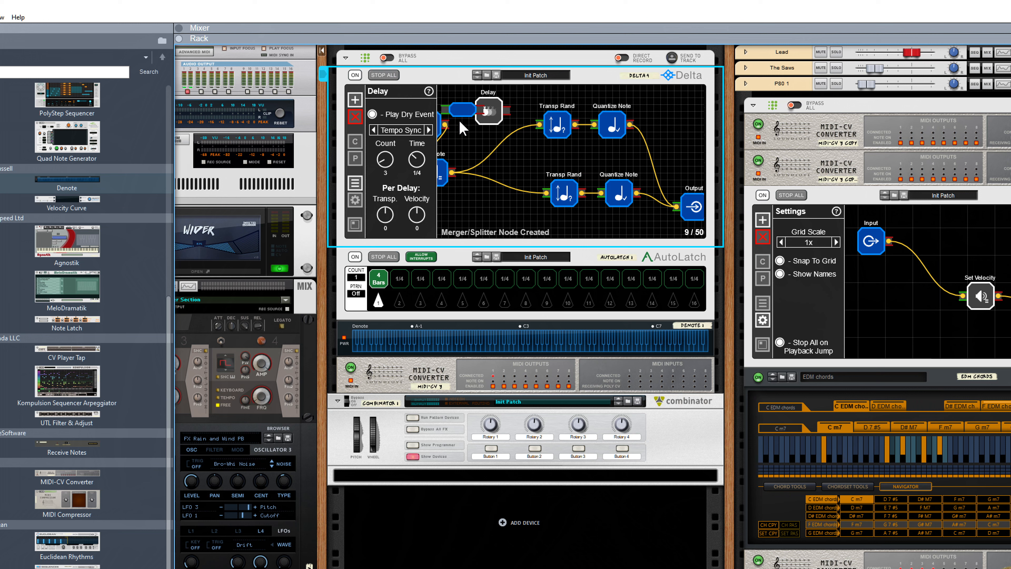
drag(459, 116, 492, 150)
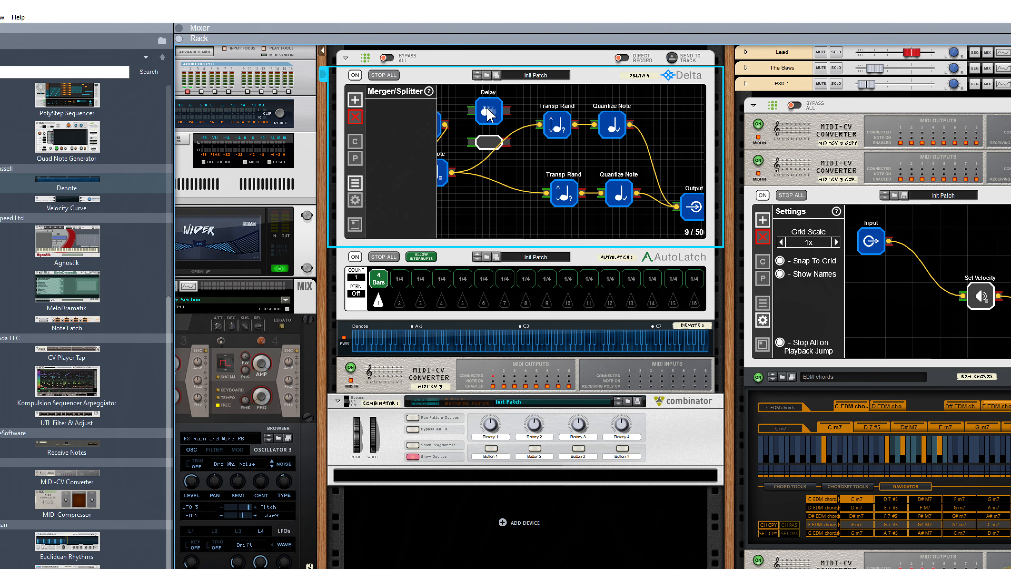
Step: Configure the Delay with Play Dry Event off, Count 1 and Time 4 Bars, and cable it with the Merger/Splitter into a feedback loop
click(491, 113)
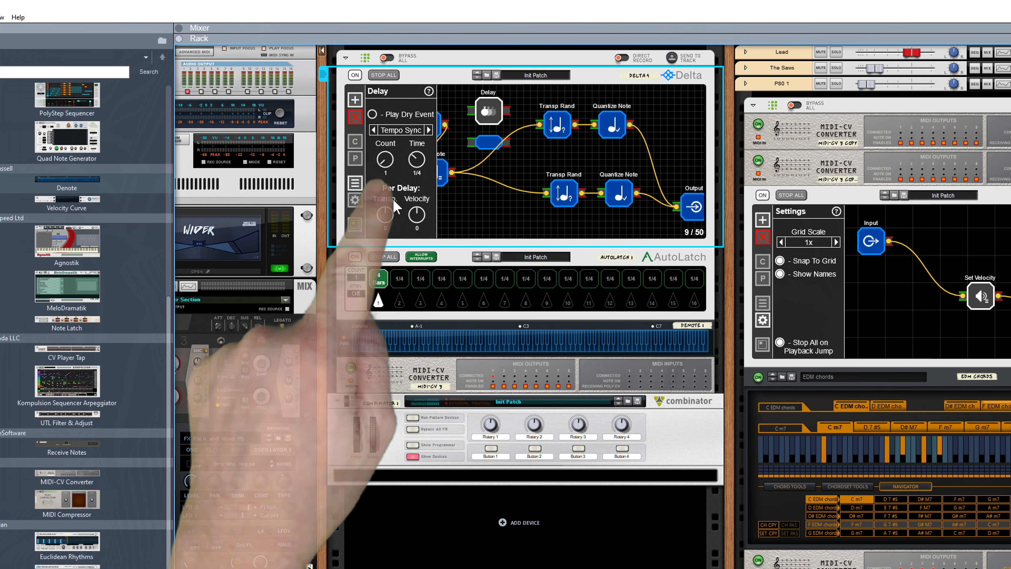
mouse_move(418, 157)
mouse_down()
mouse_move(414, 121)
mouse_move(418, 146)
mouse_up()
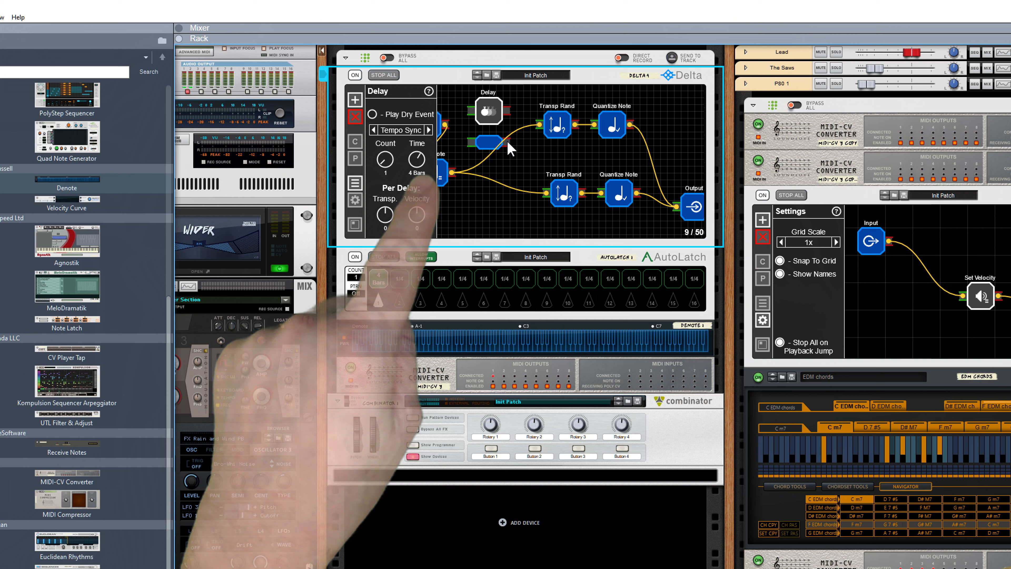
drag(508, 142, 471, 142)
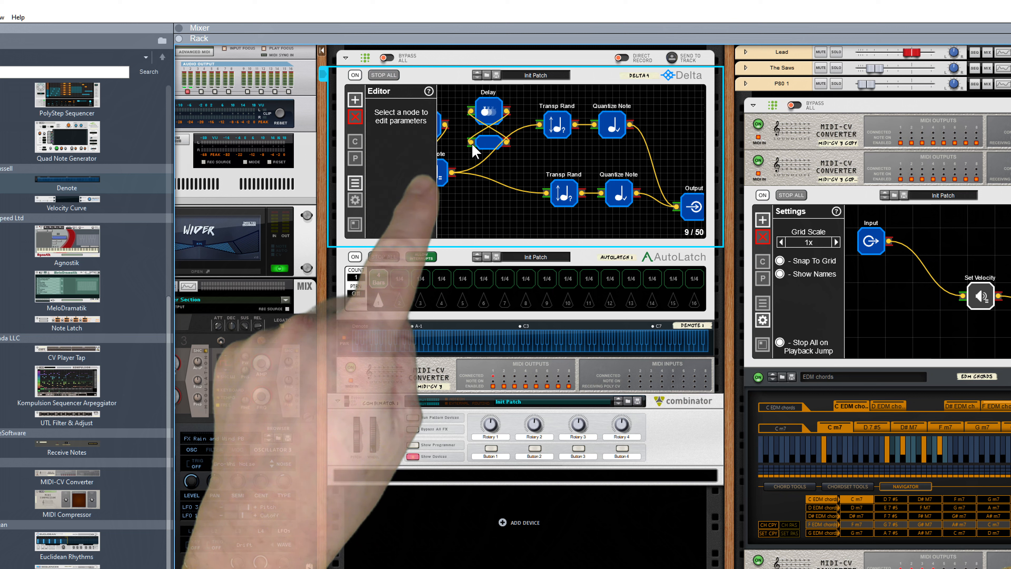
Step: Duplicate the Delay and Merger/Splitter below as a separate feedback loop, and set the copied Delay's Time to 16 Bars
double_click(486, 113)
drag(495, 117, 481, 199)
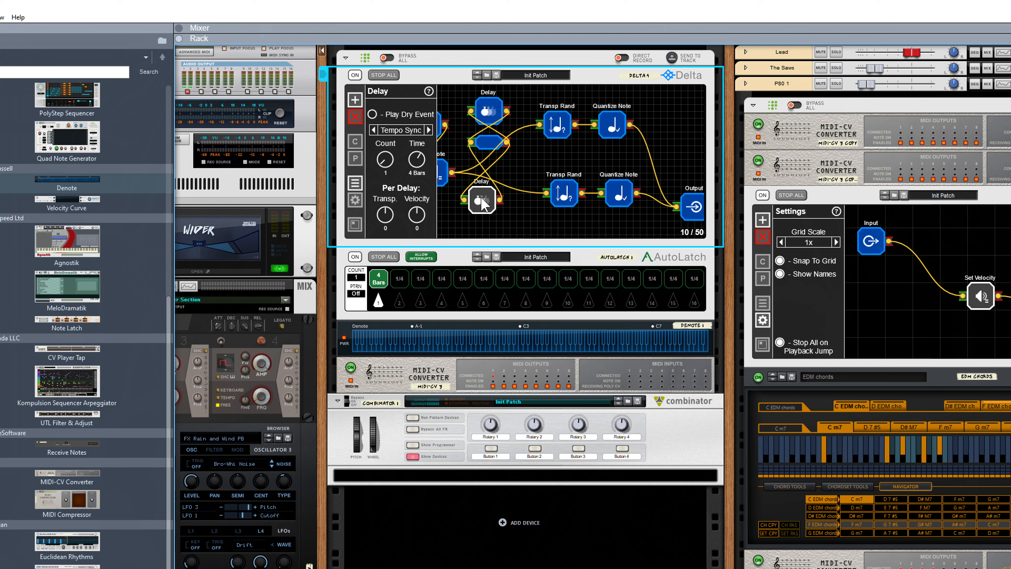
double_click(489, 147)
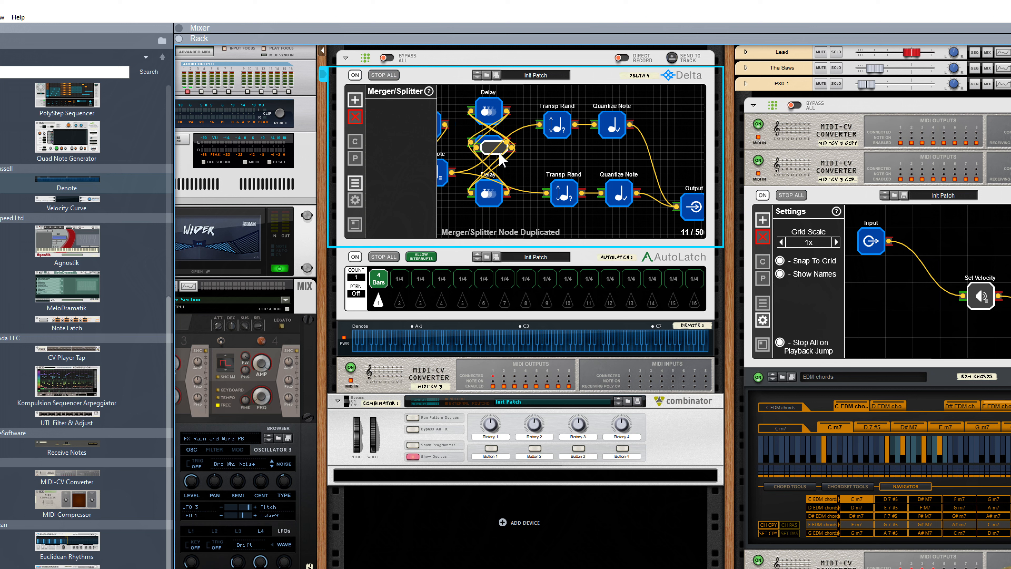
drag(501, 159, 494, 238)
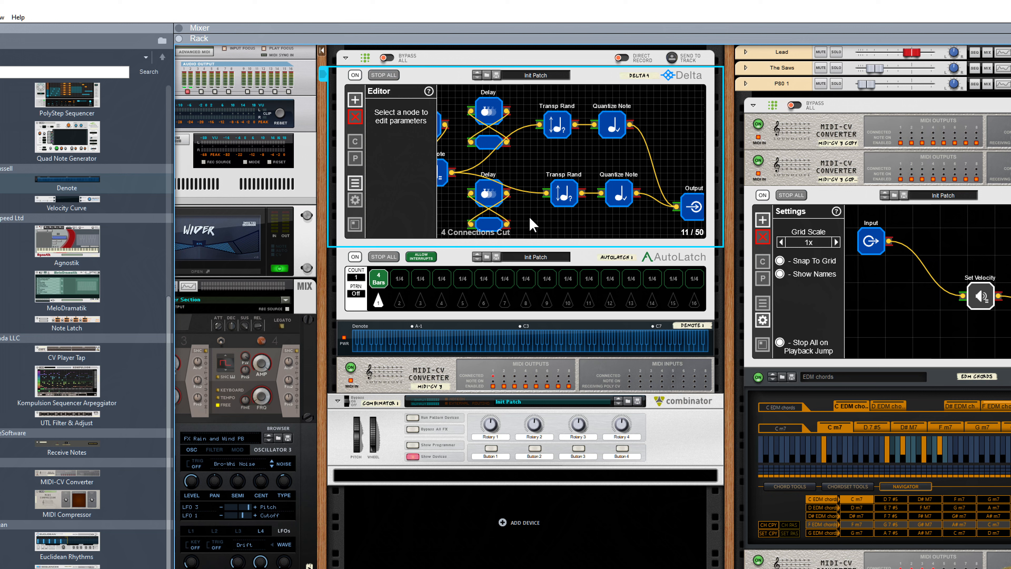
click(486, 194)
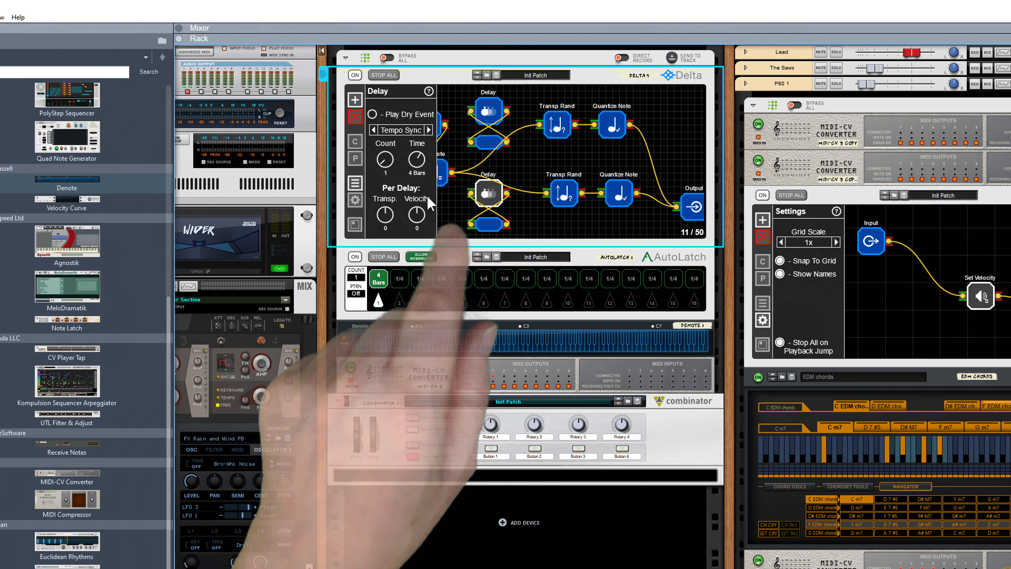
drag(417, 159, 419, 153)
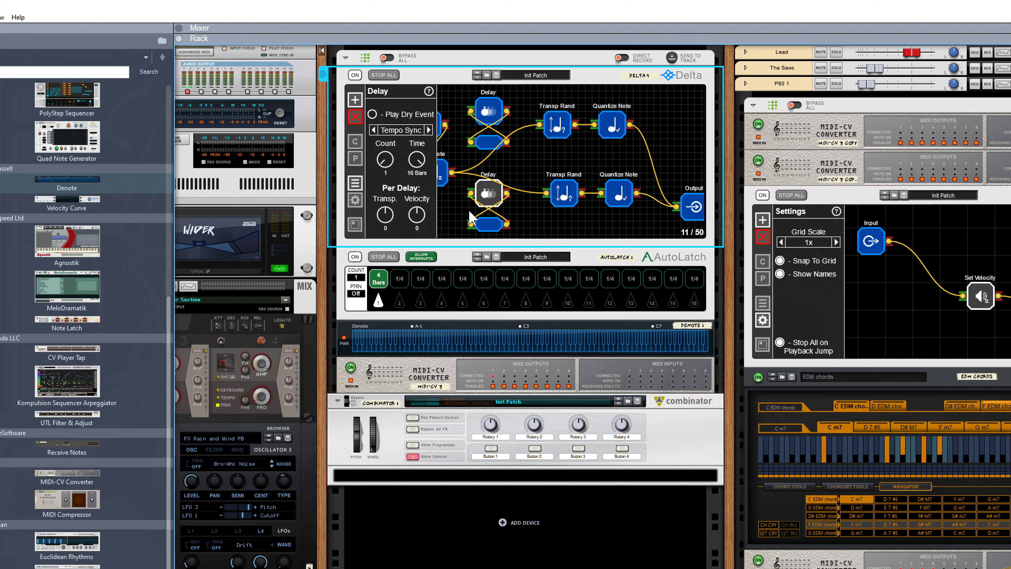
Step: Connect the Set Note output to both Delay nodes, and each Delay's output to the Transpose Random node beside it
drag(453, 172, 471, 111)
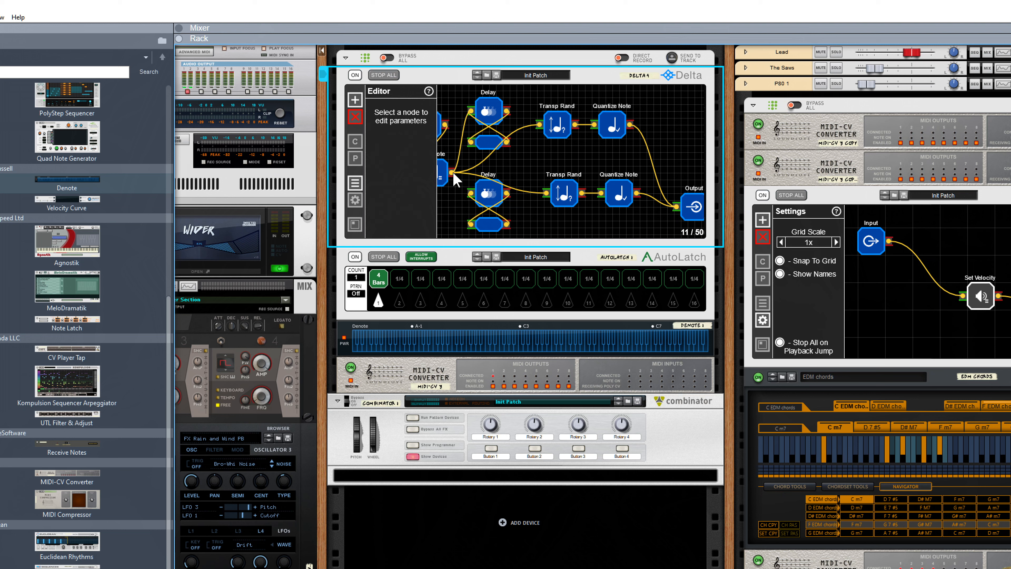
drag(454, 172, 472, 202)
drag(507, 112, 539, 126)
drag(505, 192, 547, 194)
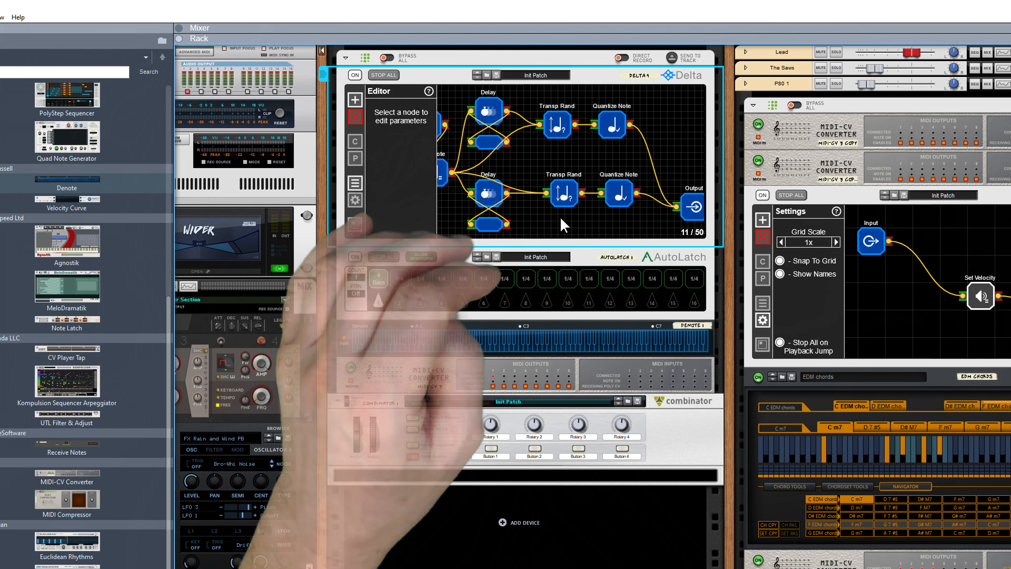
click(556, 220)
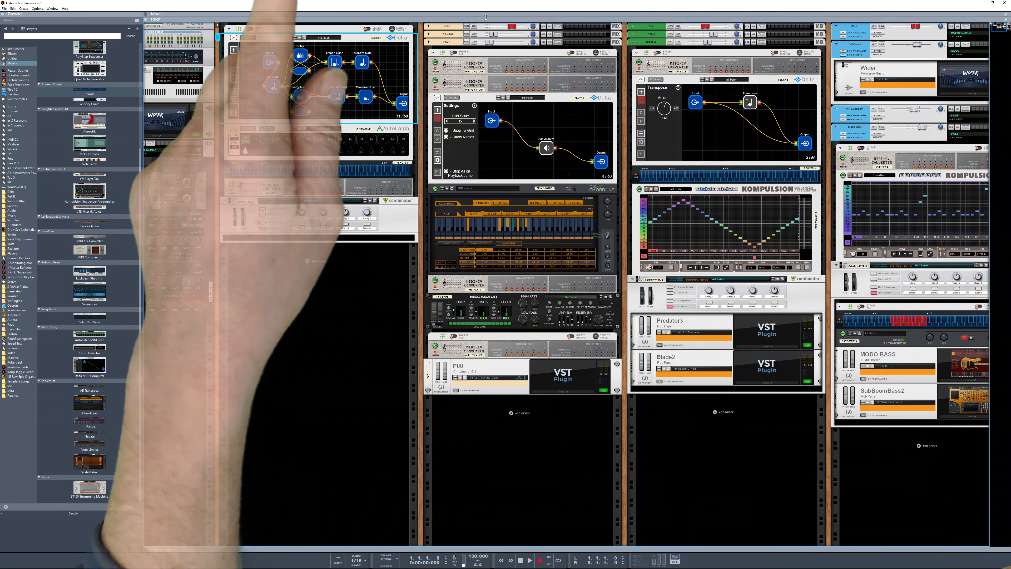
Step: Enlarge the mixer area above the rack
drag(715, 17, 715, 67)
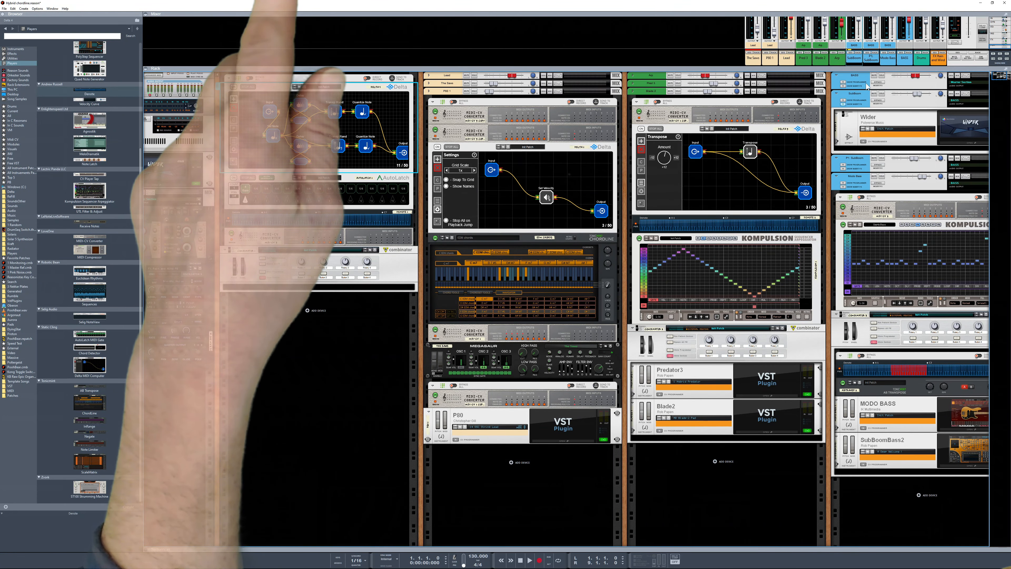
click(986, 63)
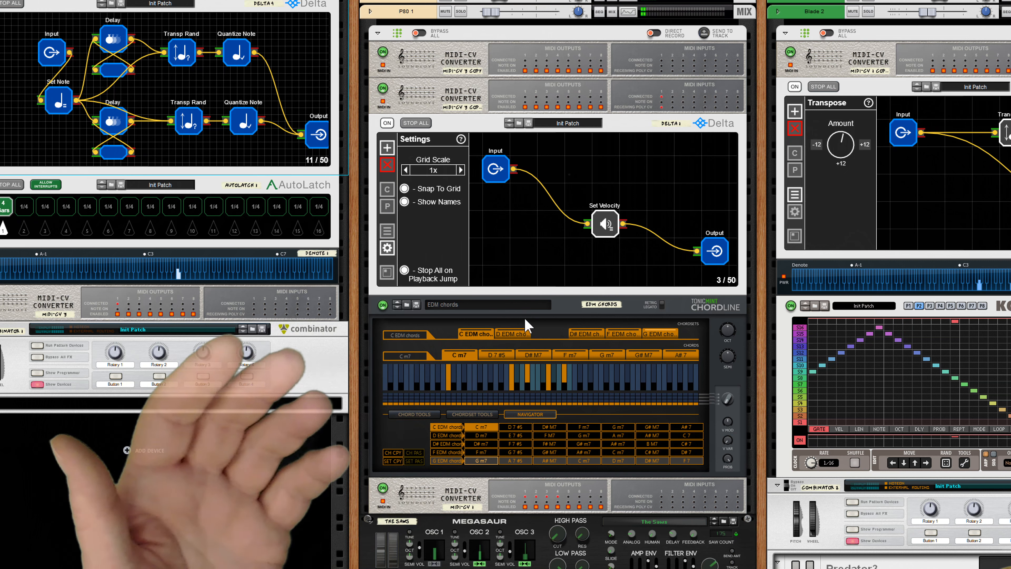
Step: Try the In octave 7s patch in Chordline, and load EDM chords again
click(451, 306)
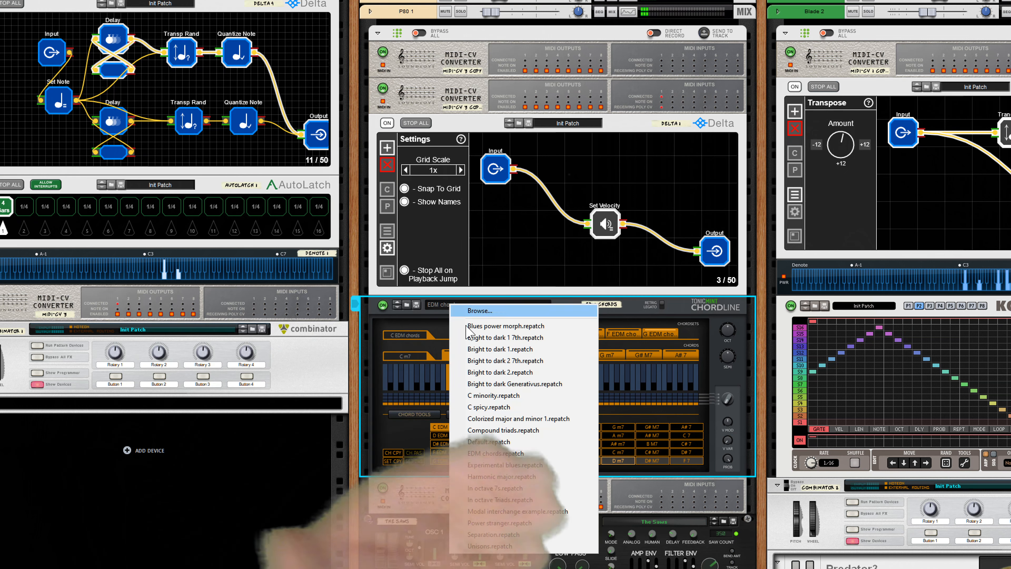
click(505, 487)
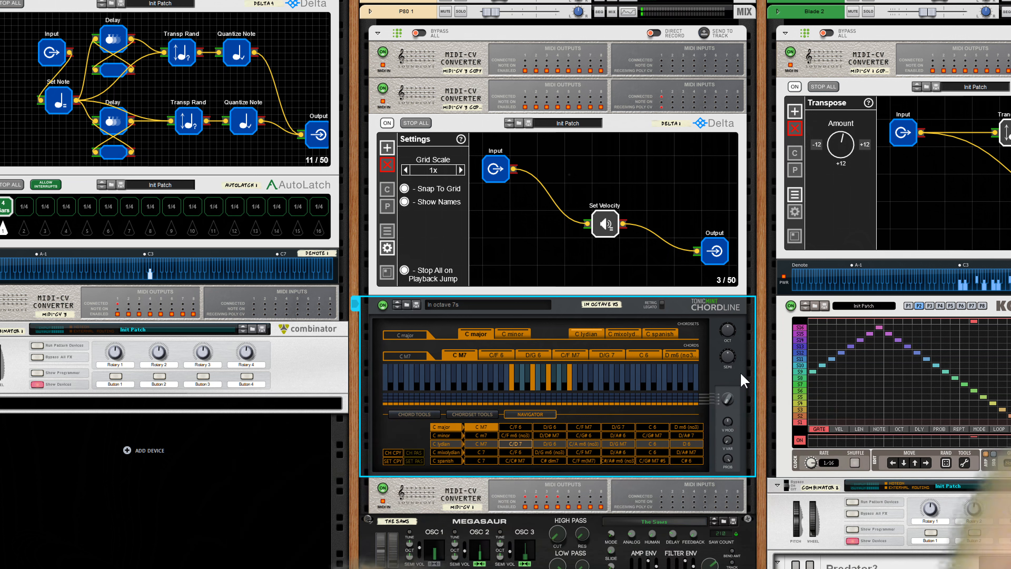
click(453, 311)
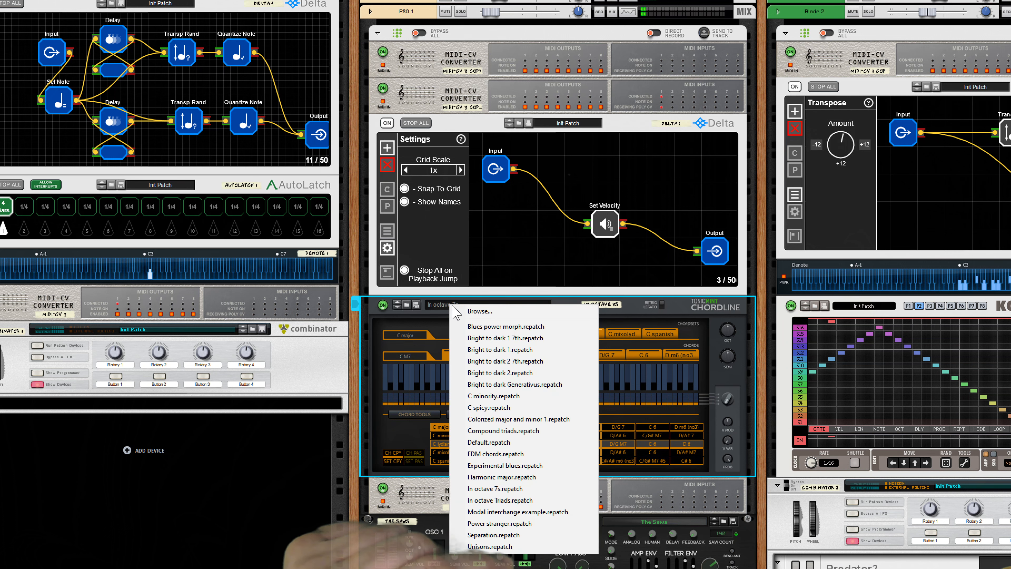
click(493, 457)
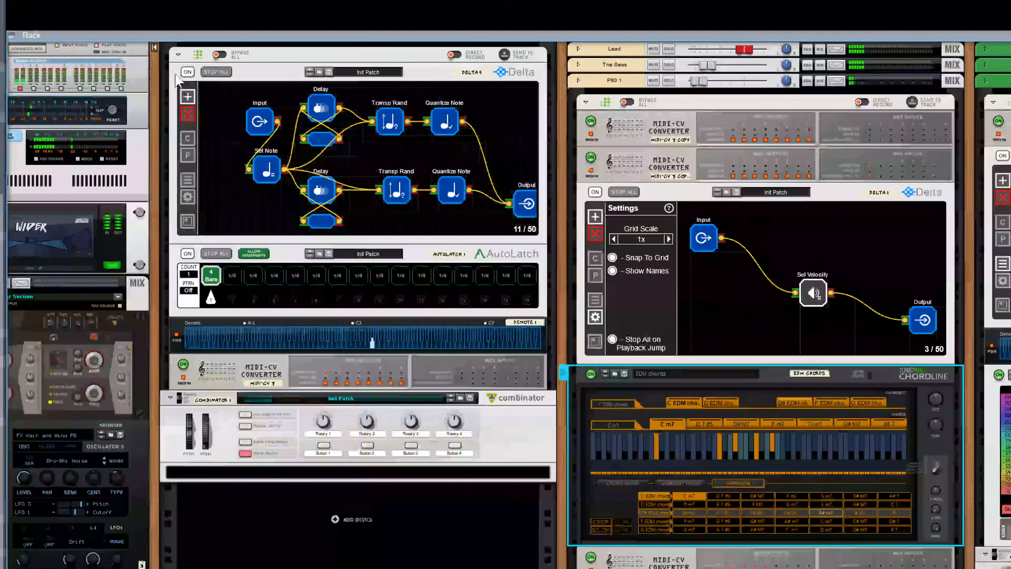
click(214, 73)
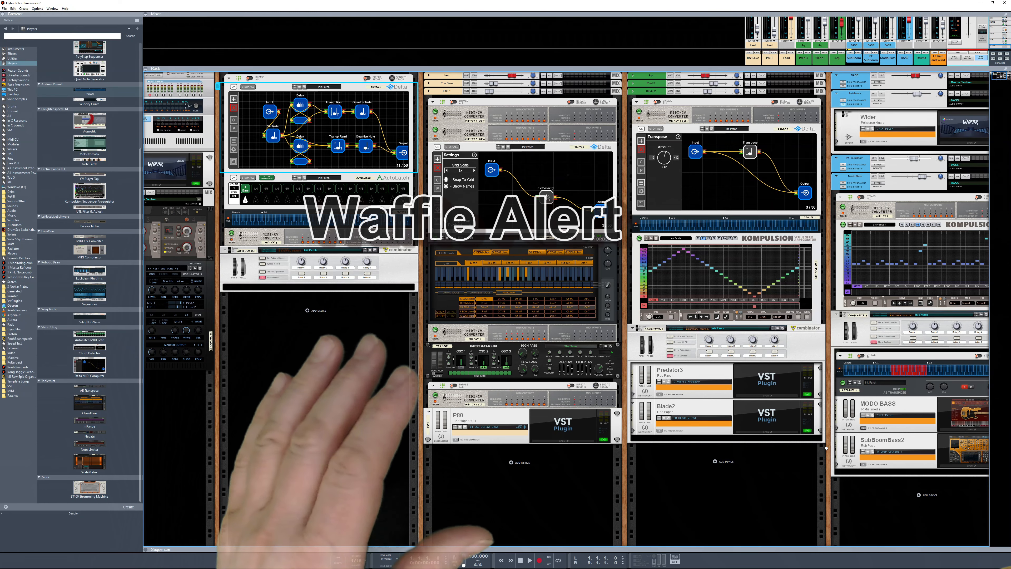
Step: Move the BM-VICE drum instrument with its Delta player from the drum column to below Combinator 1 in the first column
drag(831, 446, 576, 454)
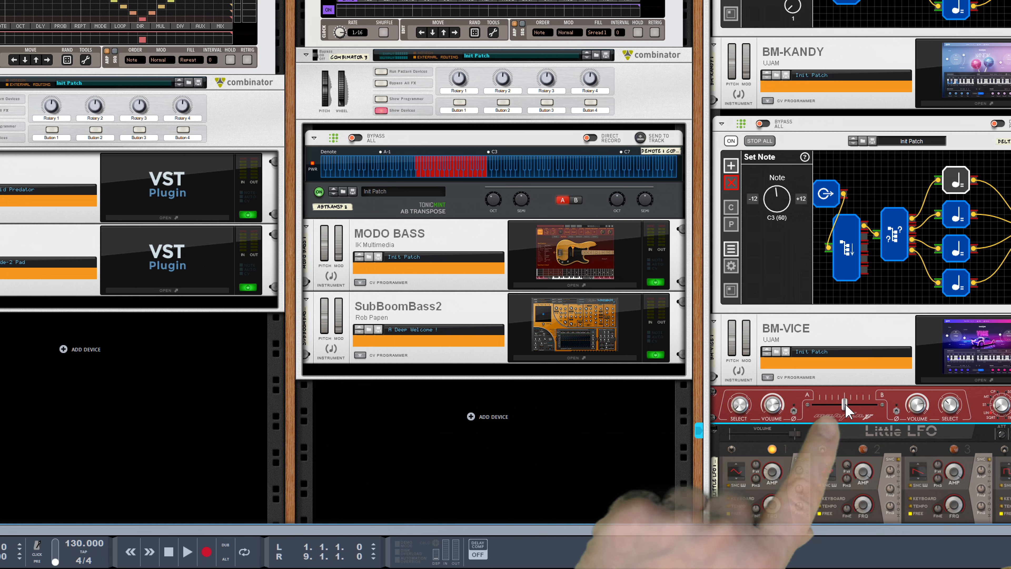
drag(841, 403, 836, 404)
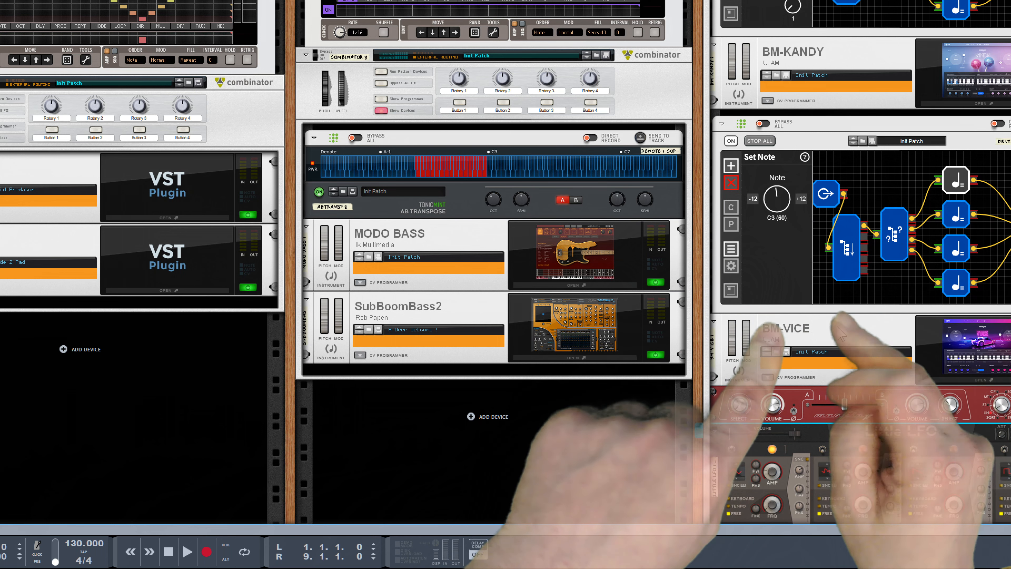
scroll(813, 314, up, 1)
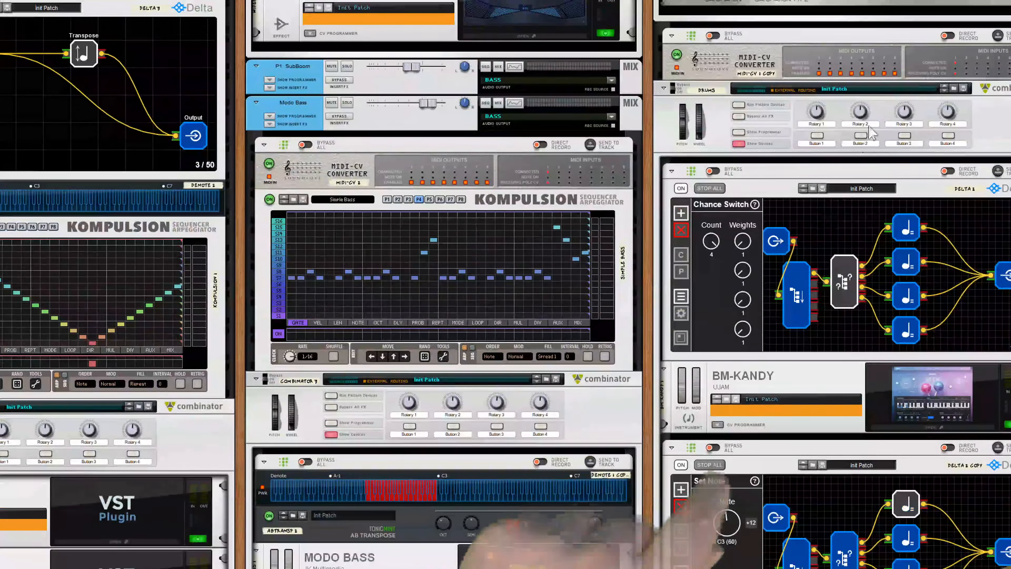
scroll(837, 78, up, 3)
scroll(836, 78, down, 10)
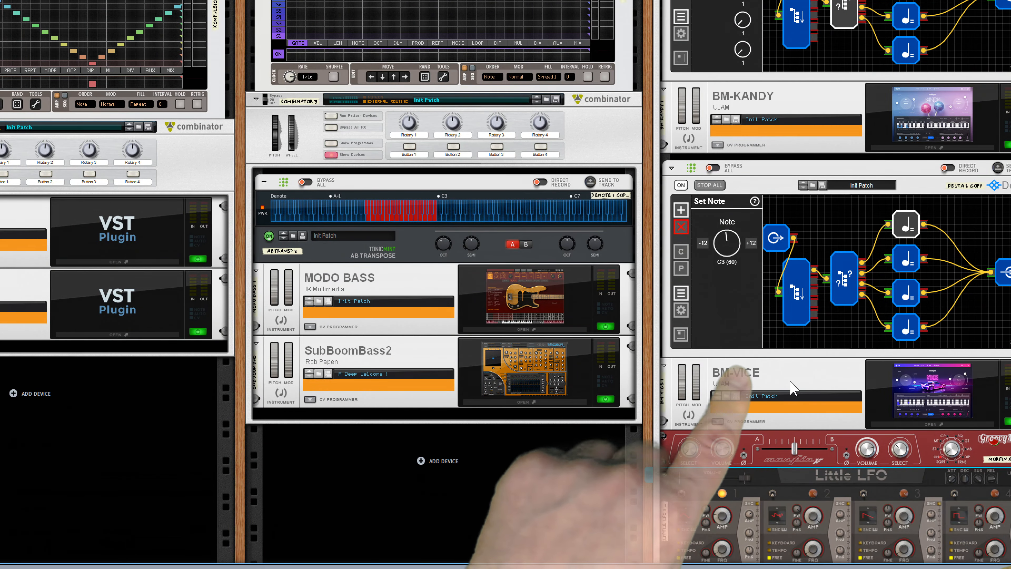
drag(793, 389, 342, 361)
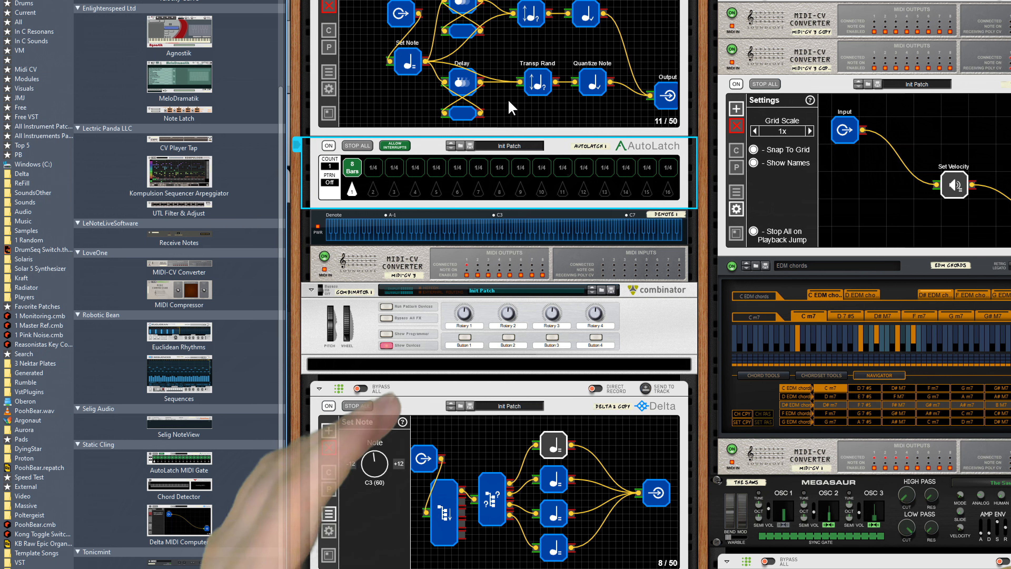
Step: Add another Transpose Random node to Combinator 1's Delta and place it below the lower Transpose Random
click(533, 89)
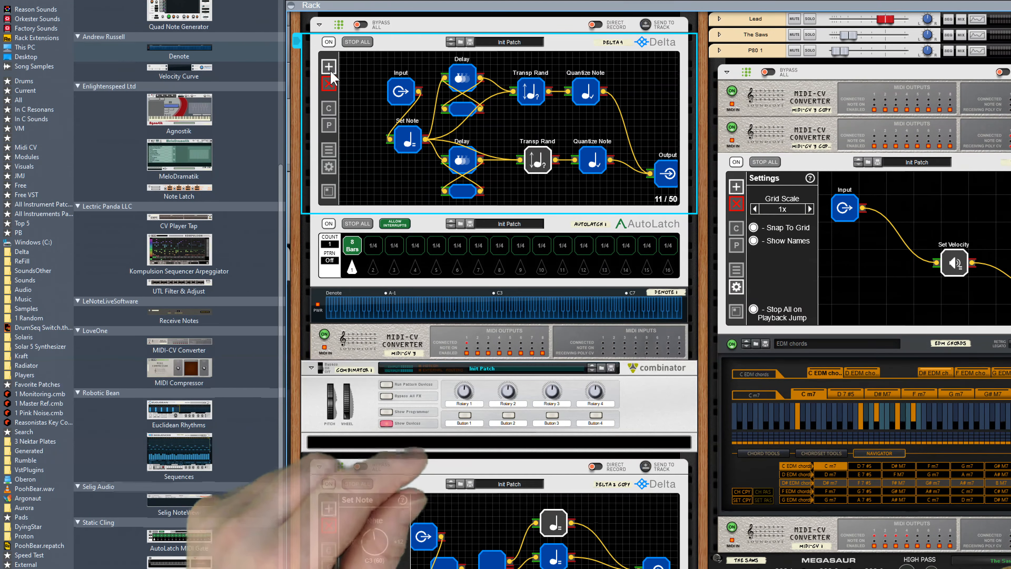
click(328, 58)
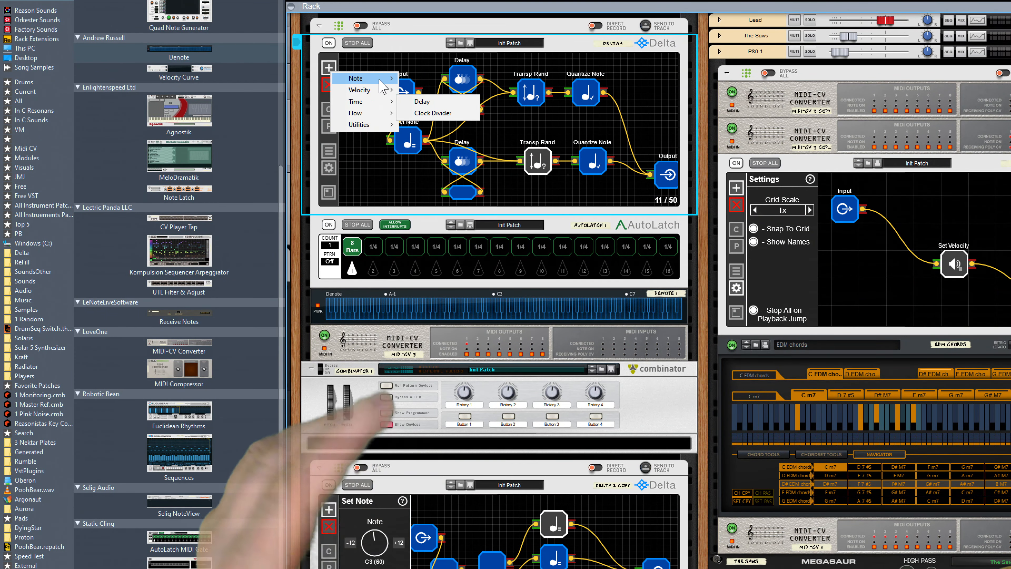
mouse_move(380, 78)
click(433, 91)
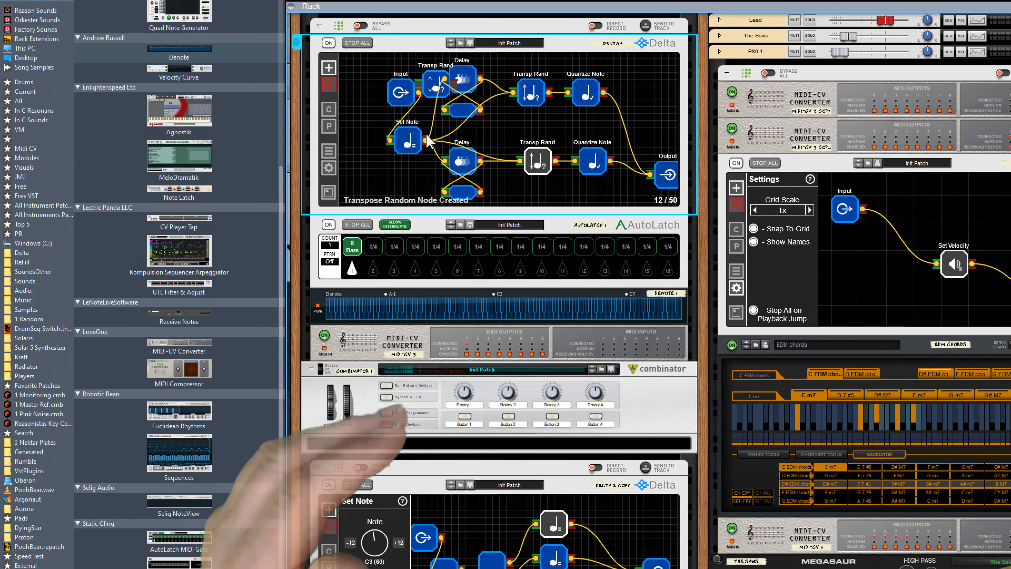
drag(426, 89, 474, 135)
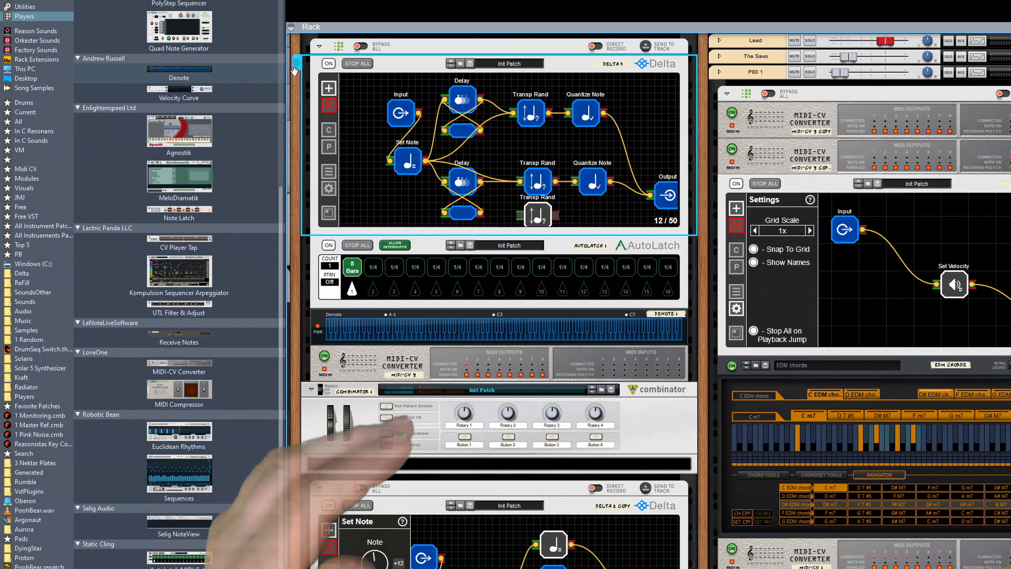
Step: Add a Quantize Note node after the lowest Transpose Random in Combinator 1's Delta and wire Set Note into that Transpose Random
click(332, 89)
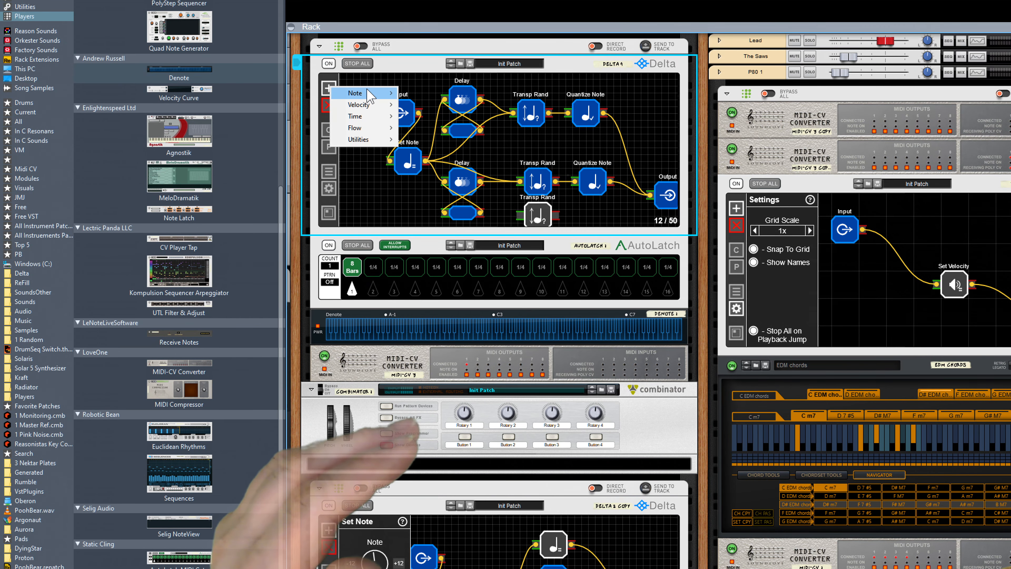
mouse_move(368, 95)
click(448, 128)
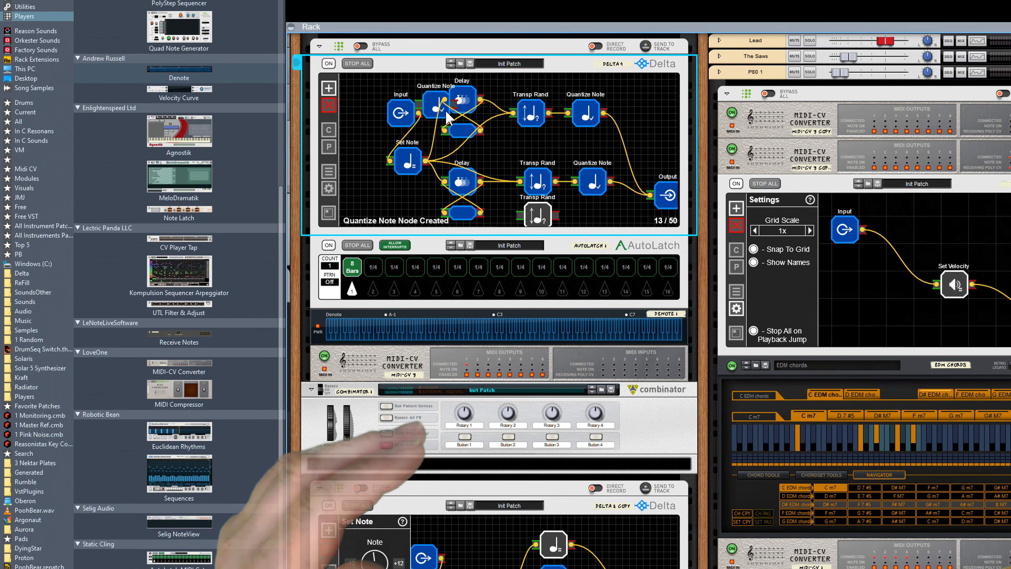
drag(438, 114, 480, 182)
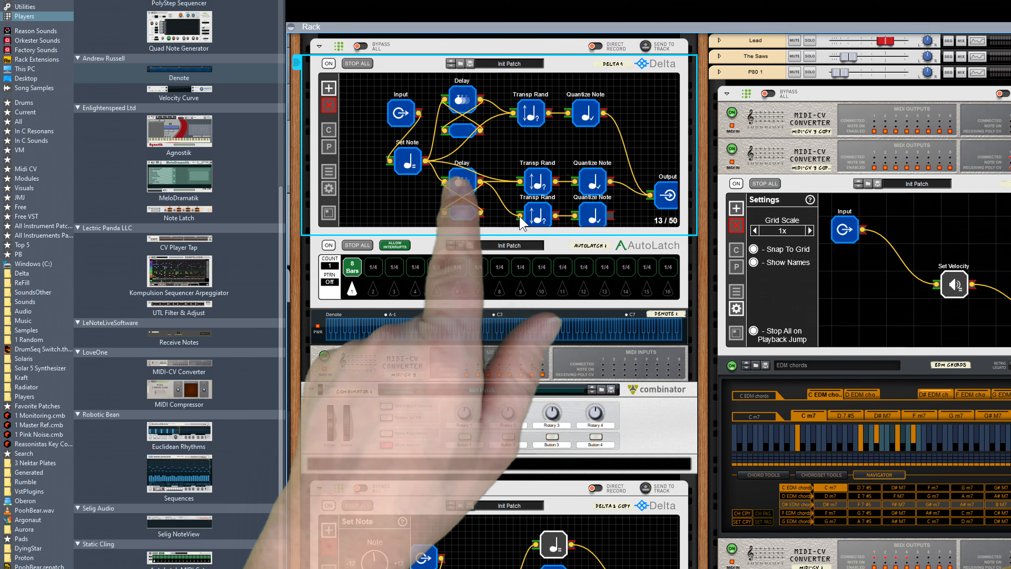
drag(520, 216, 498, 206)
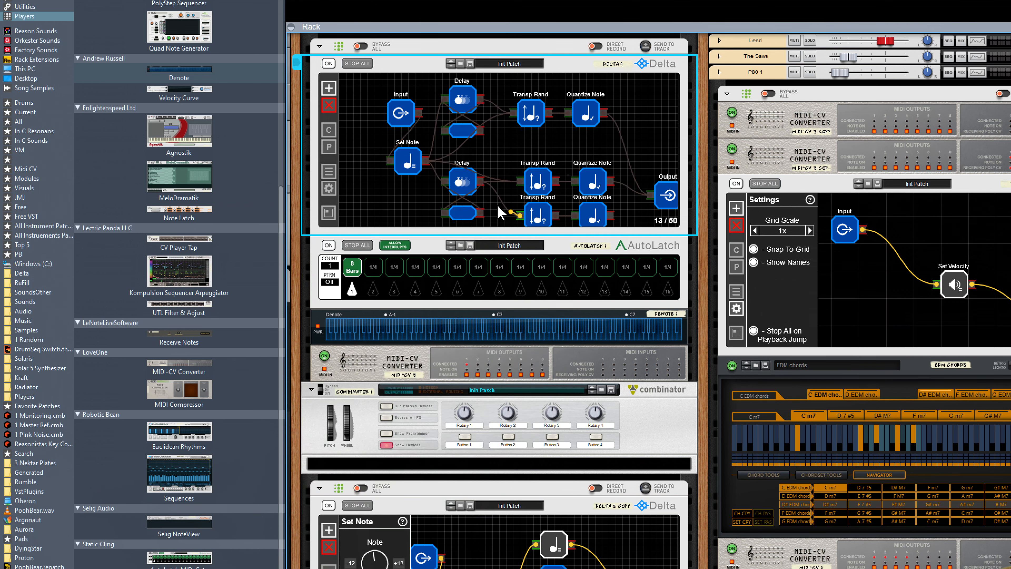
drag(427, 163, 426, 161)
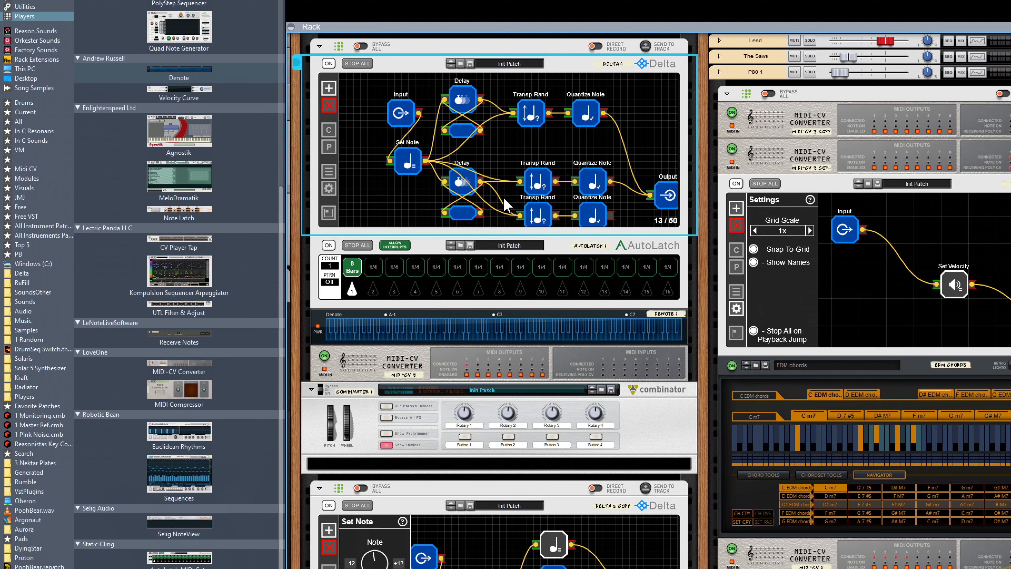
Step: Give the lowest Quantize Note a custom scale in C and connect it to a new CV Output node on Out 1, placed below Output
click(595, 219)
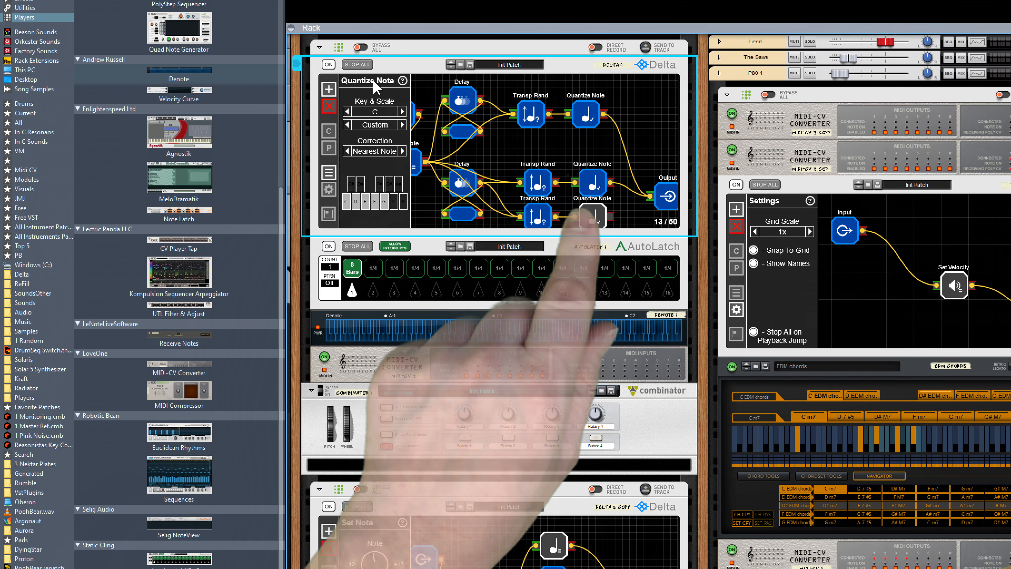
click(328, 90)
mouse_move(353, 97)
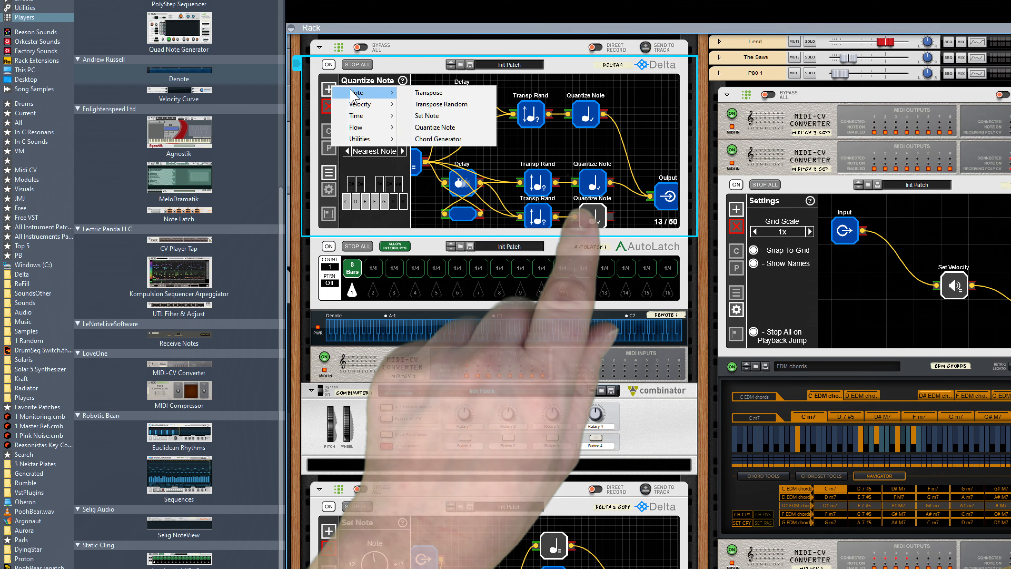
mouse_move(360, 139)
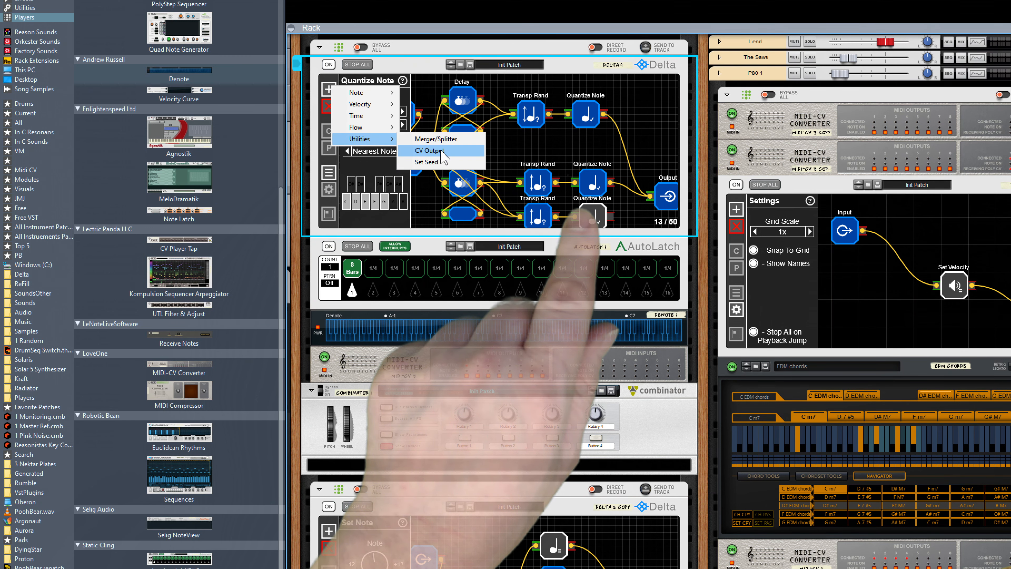
click(441, 151)
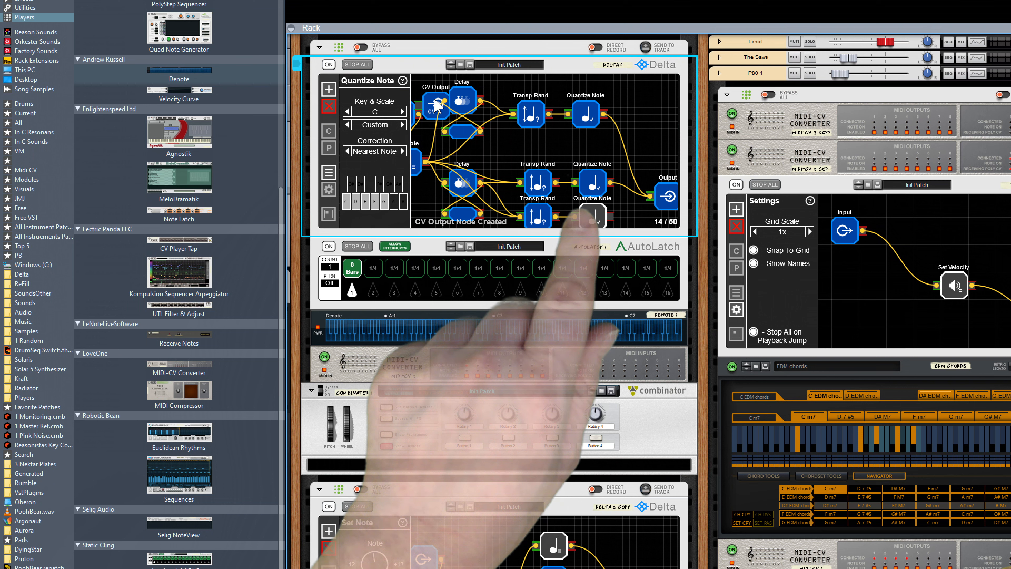
drag(438, 105, 586, 141)
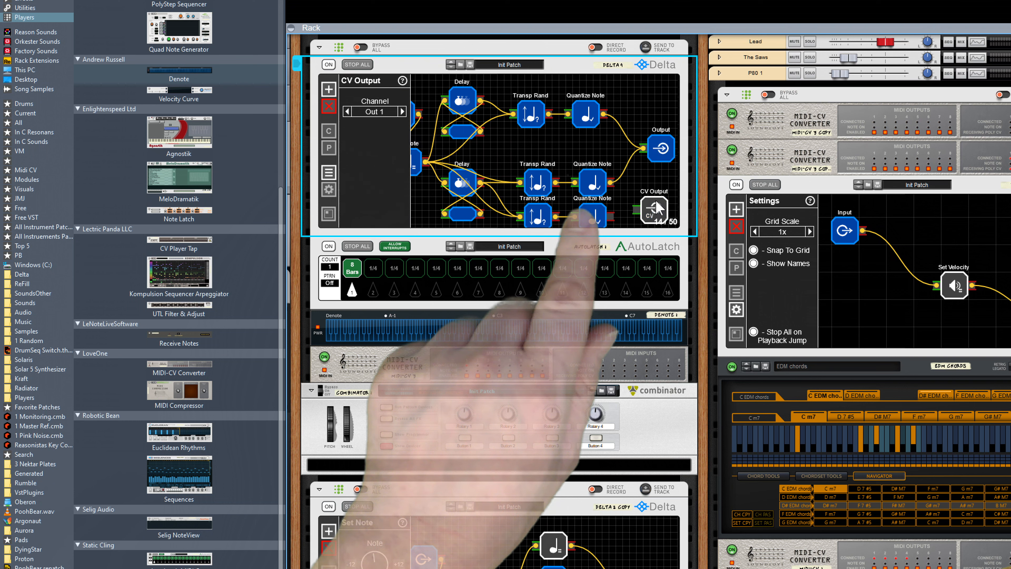
drag(643, 203, 610, 225)
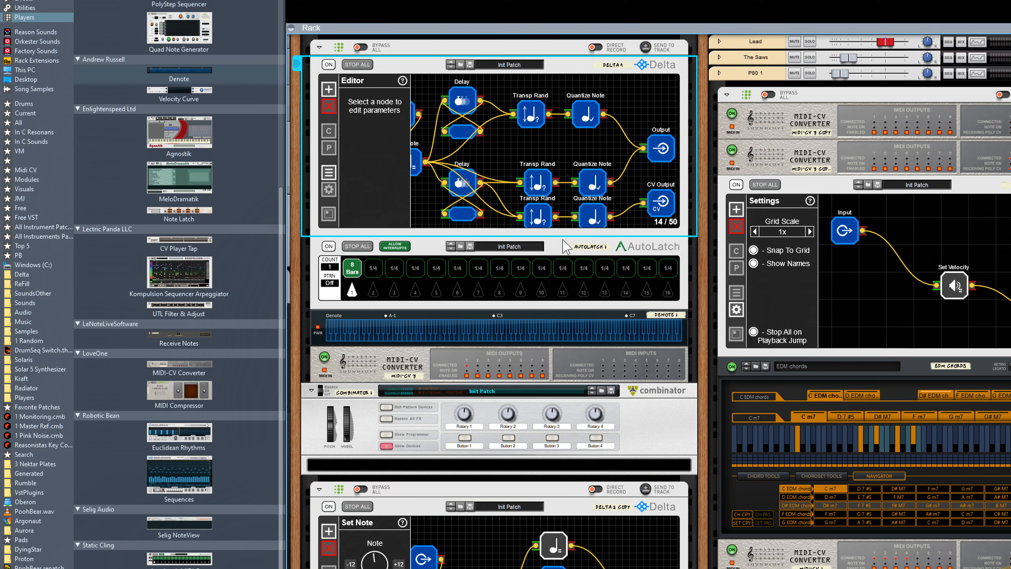
Step: Patch Delta's CV Output 1 gate and note to BM-VICE's gate and CV inputs, and switch off and fold BM-VICE's own Delta player
key(Tab)
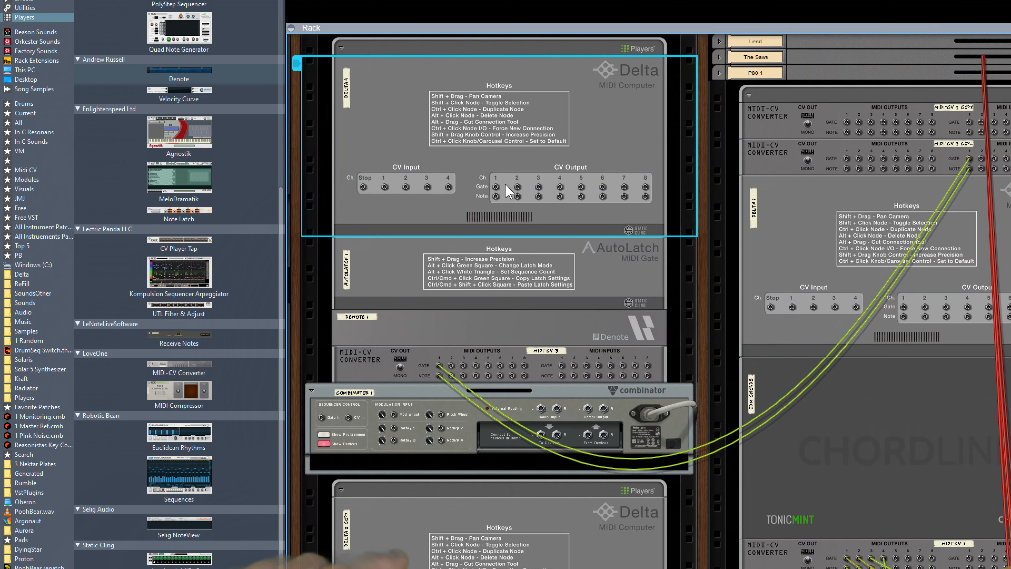
drag(495, 188, 355, 499)
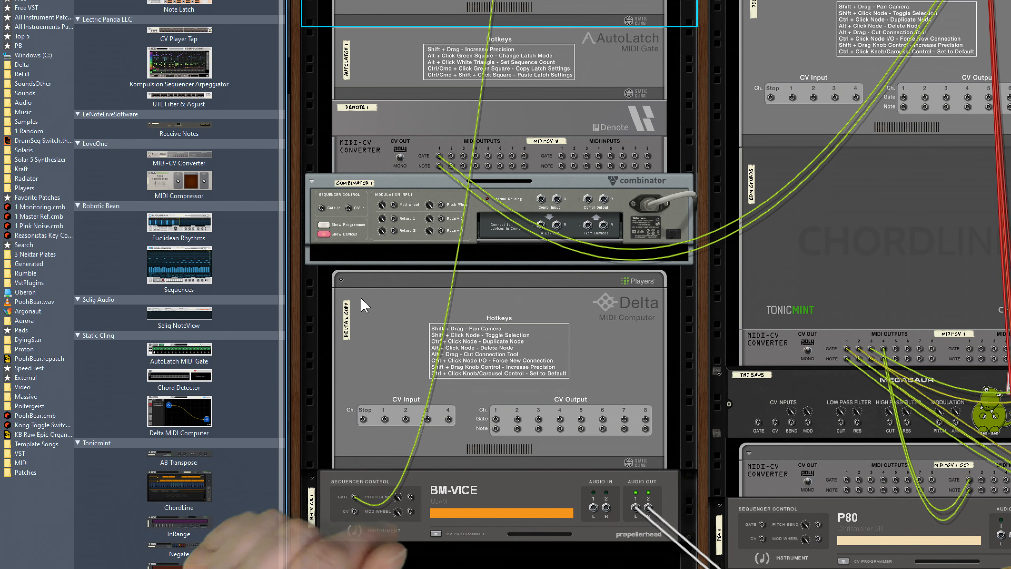
key(Tab)
click(328, 297)
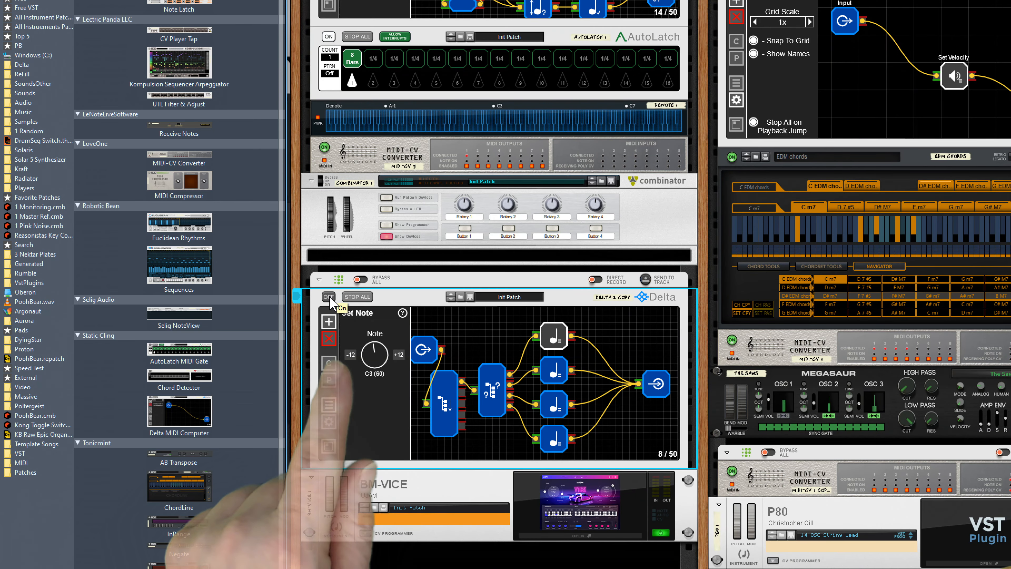
click(319, 280)
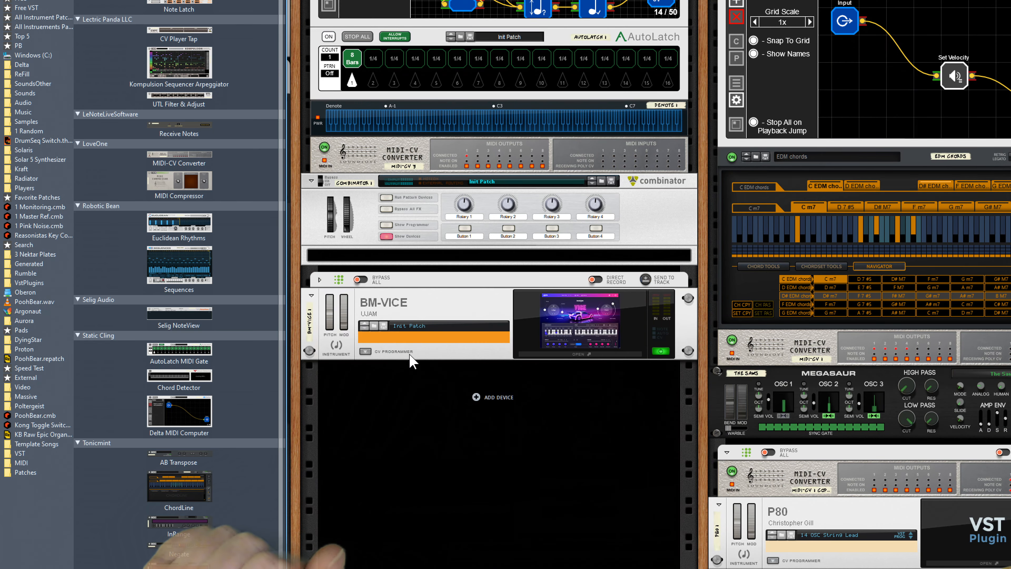
key(Tab)
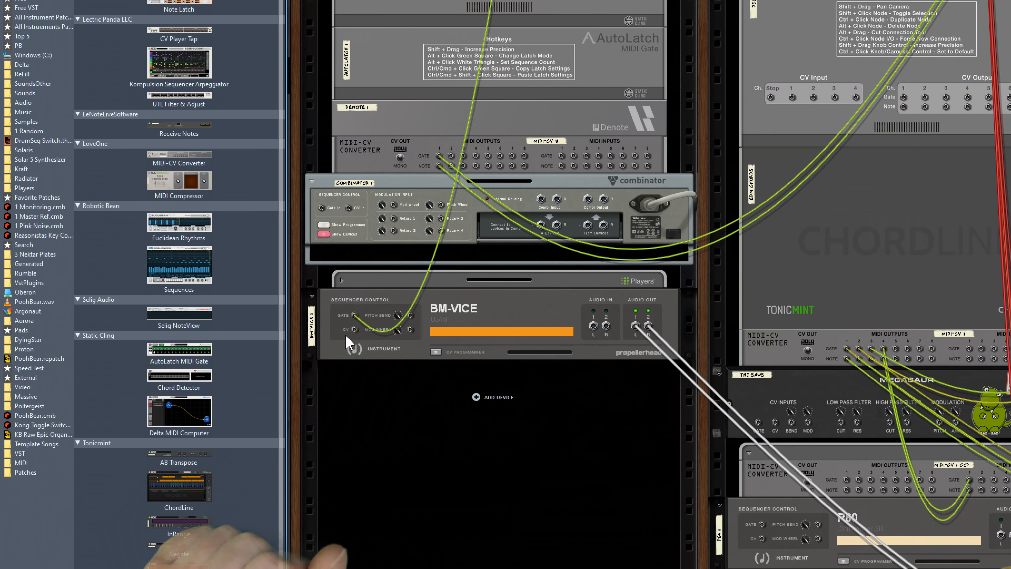
drag(353, 330, 496, 100)
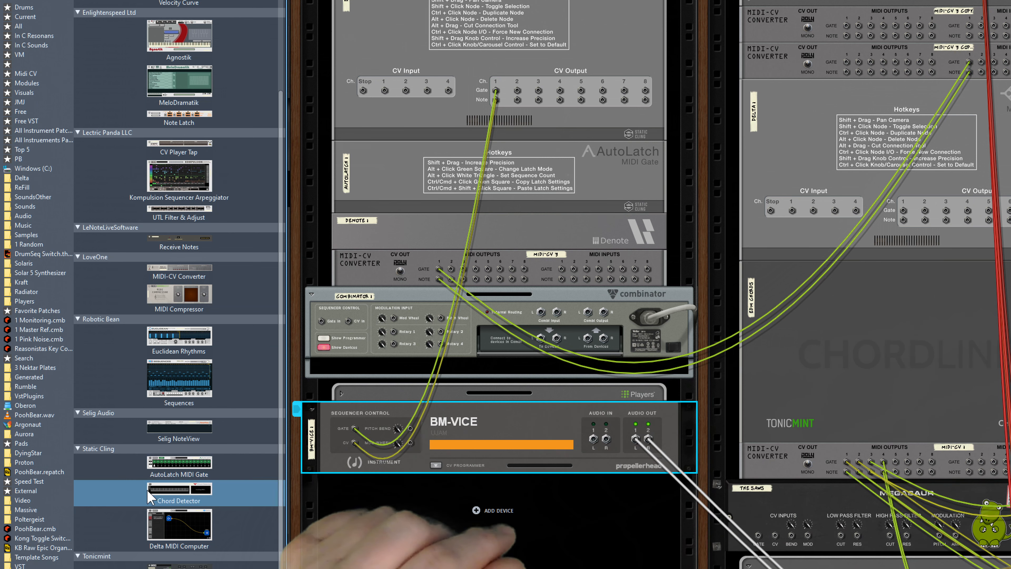
Step: Add an AutoLatch MIDI Gate player to BM-VICE below its disabled Delta and set its first gate to 16 bars
click(174, 476)
drag(203, 465, 477, 418)
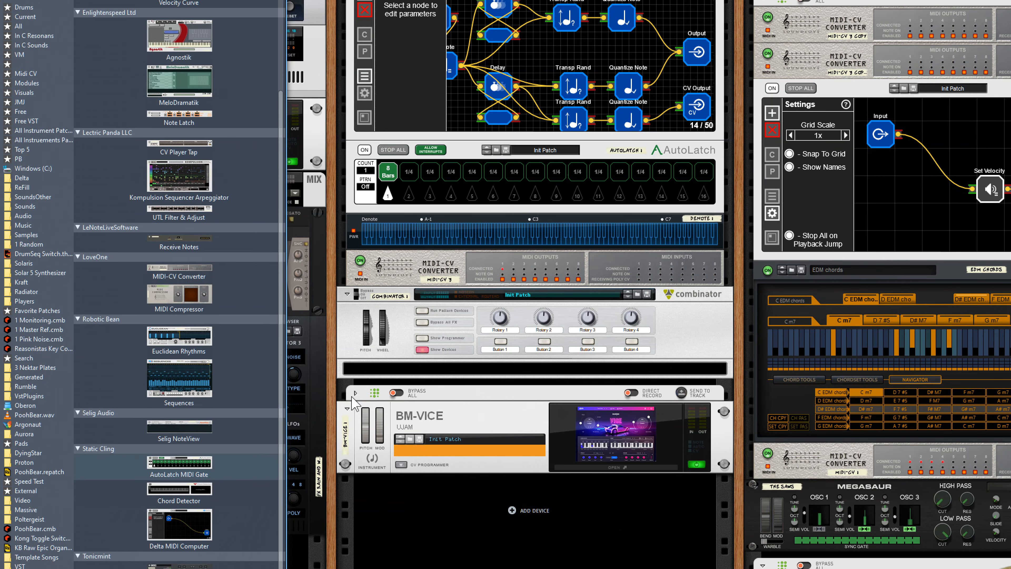
click(355, 393)
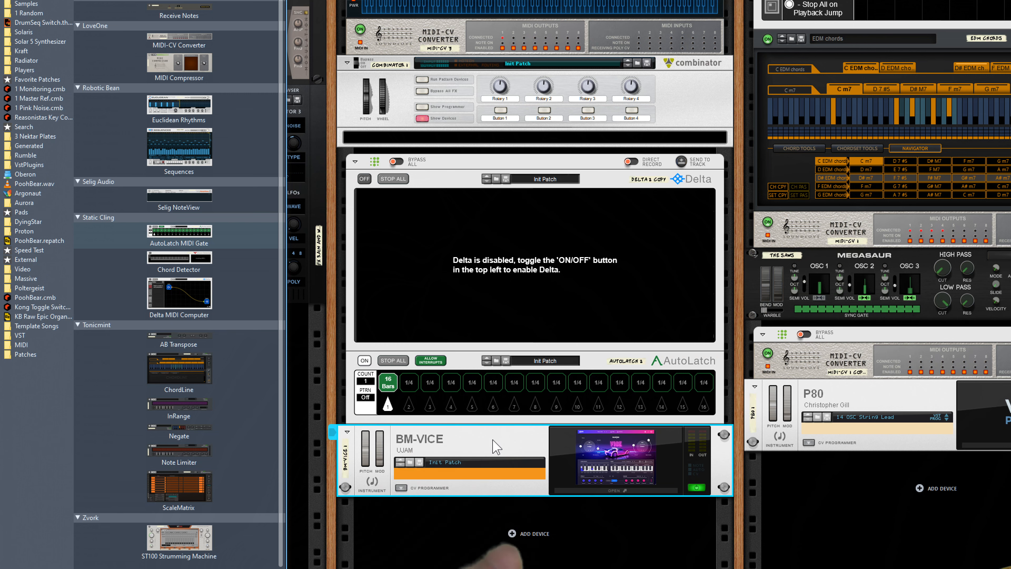
Step: Combine BM-VICE with its players into a new Combinator and move the gate and CV cables to that Combinator's Gate In and CV In
right_click(496, 447)
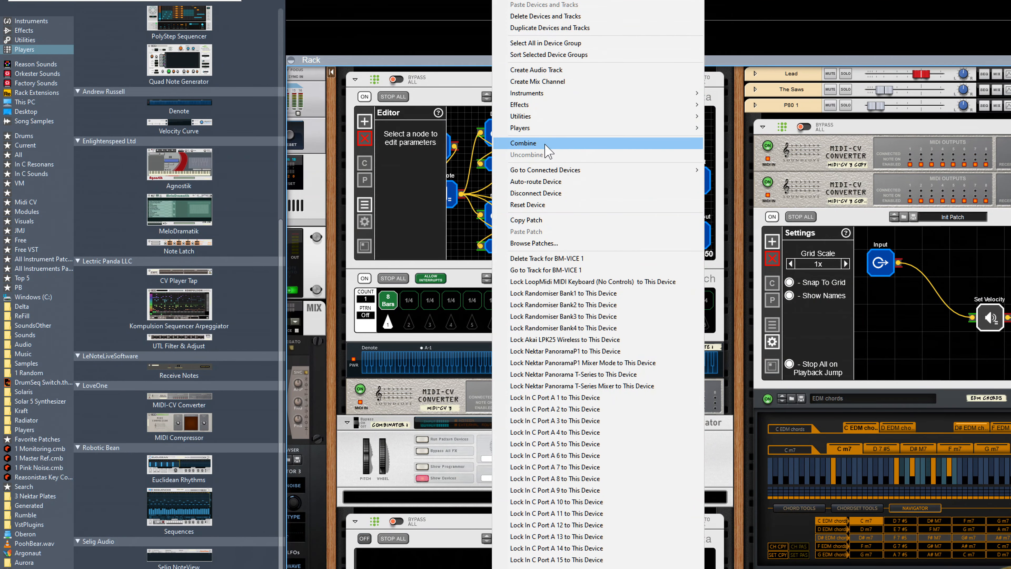
click(545, 145)
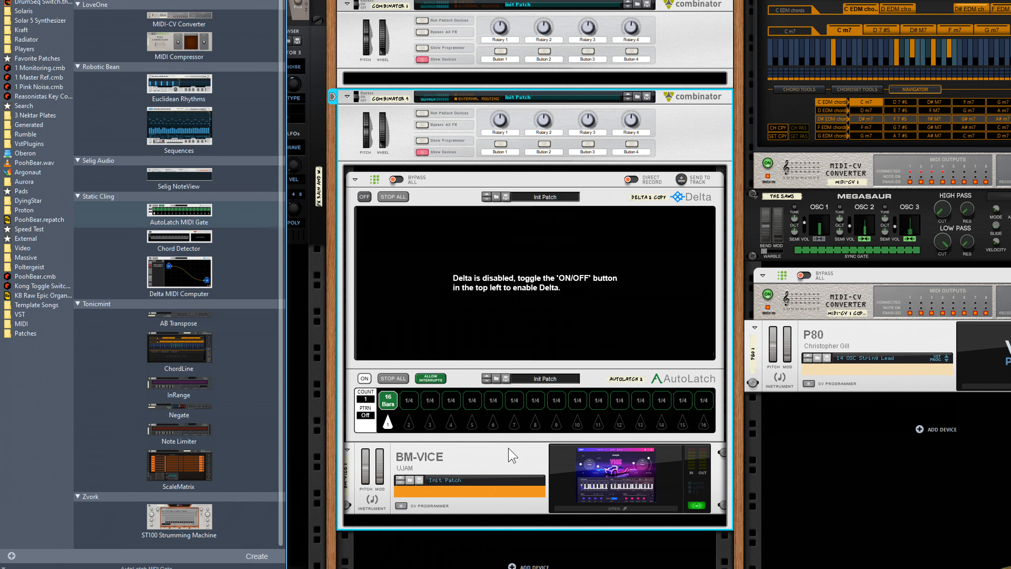
key(Tab)
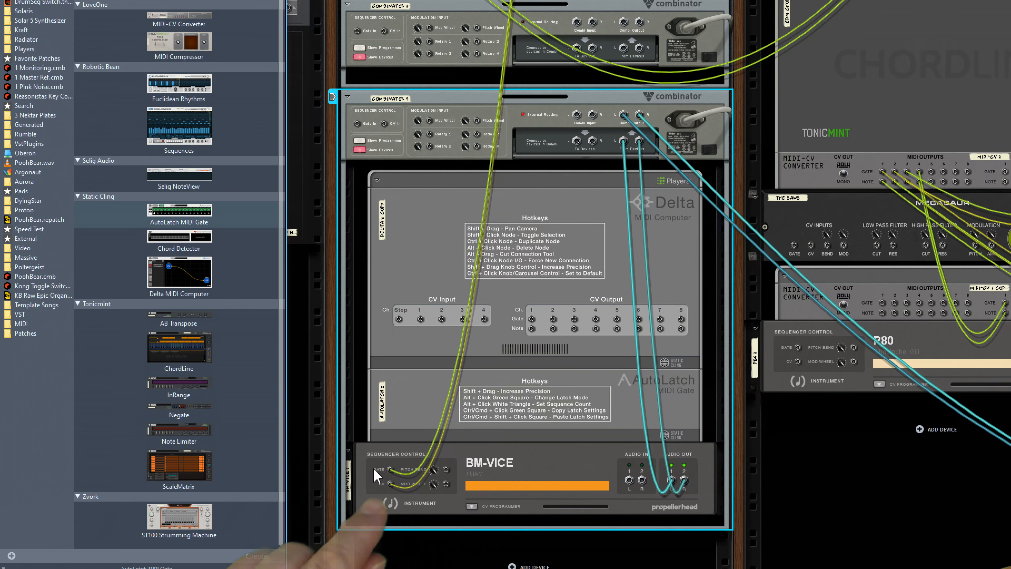
drag(391, 470, 394, 402)
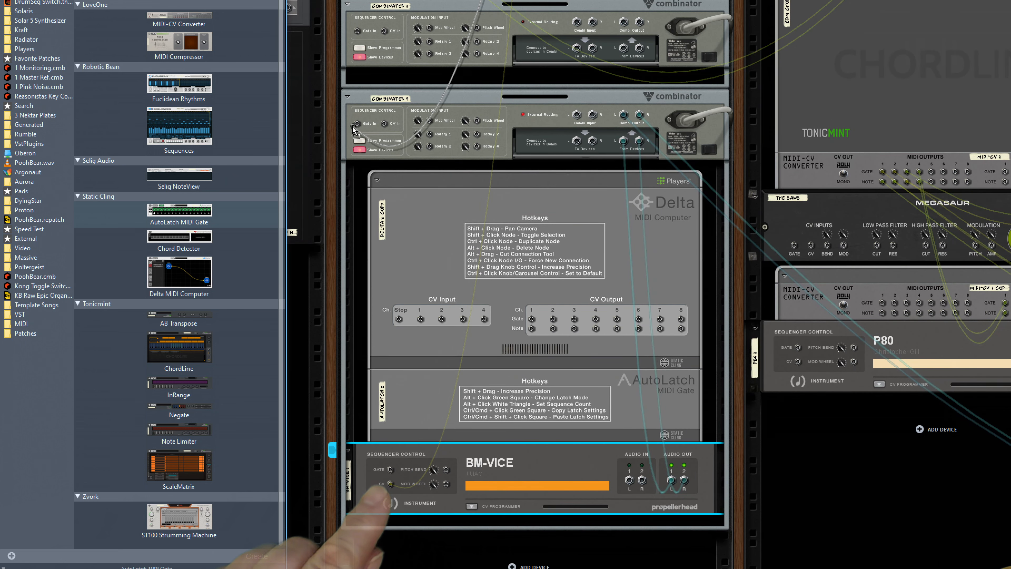
drag(358, 126, 395, 423)
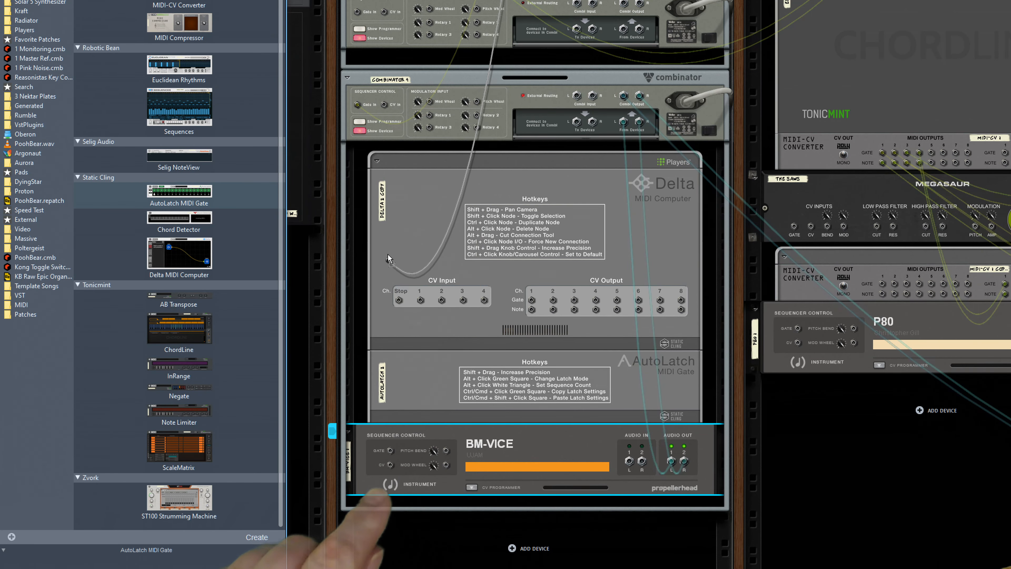
drag(388, 255, 385, 105)
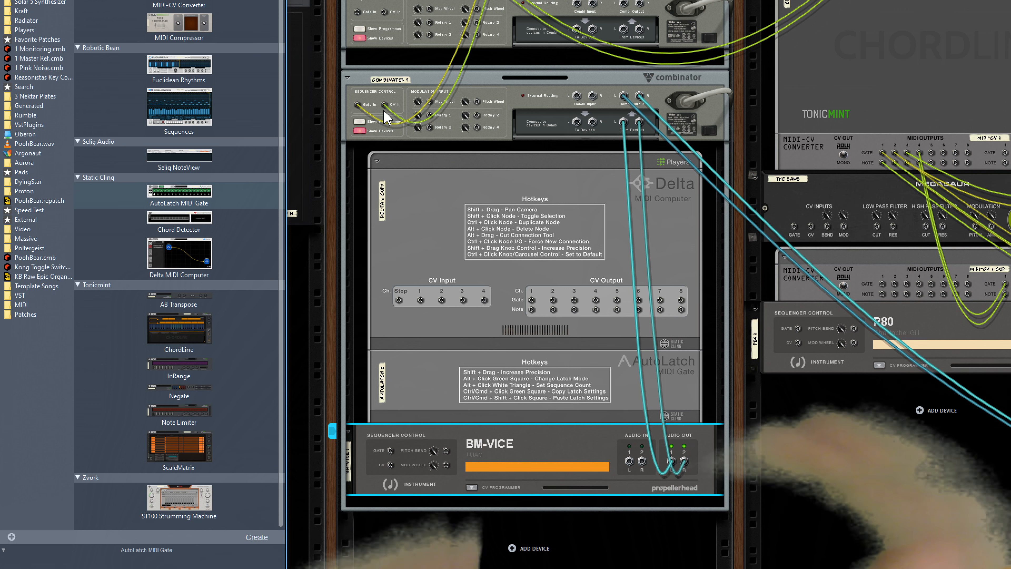
key(Tab)
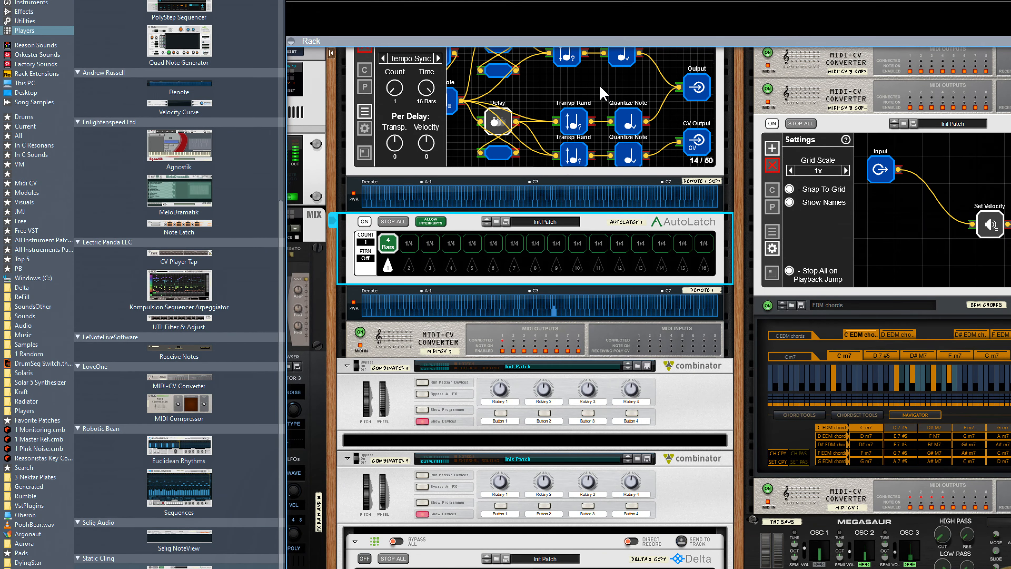
Step: Search the utility devices for "dead" and add the One-Note Stand CV Generator inside Combinator 1
scroll(433, 176, up, 3)
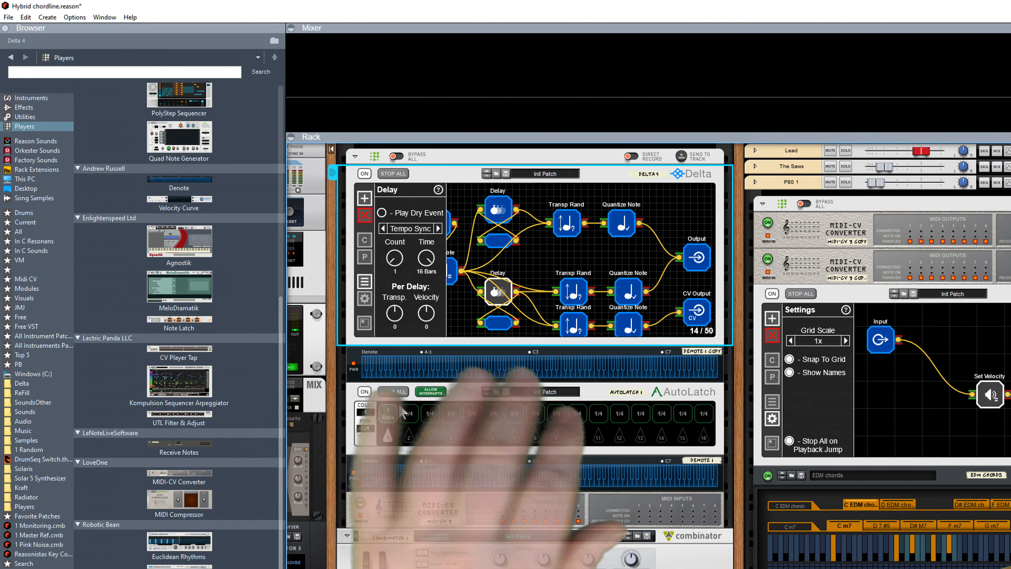
scroll(501, 495, down, 2)
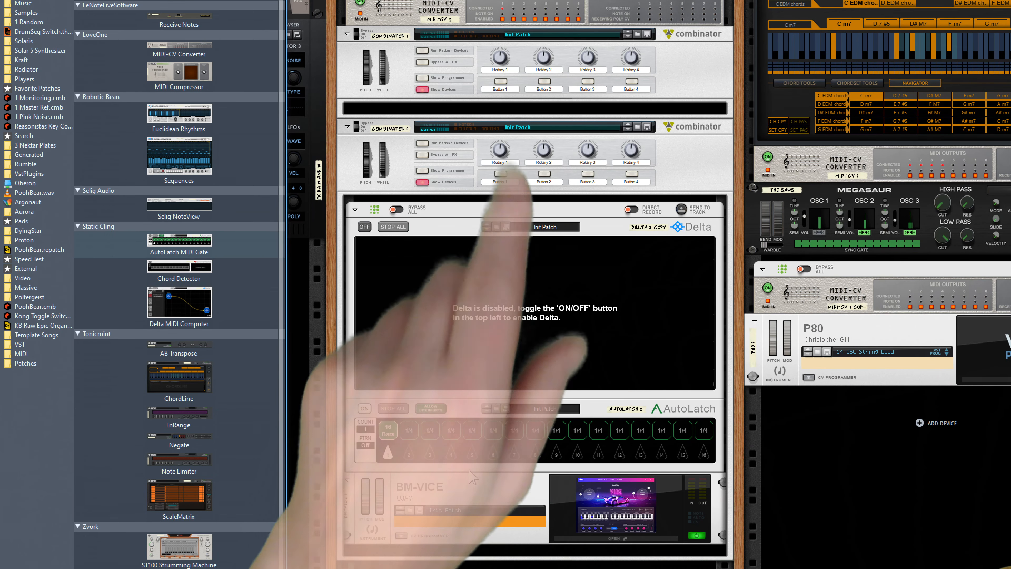
click(490, 106)
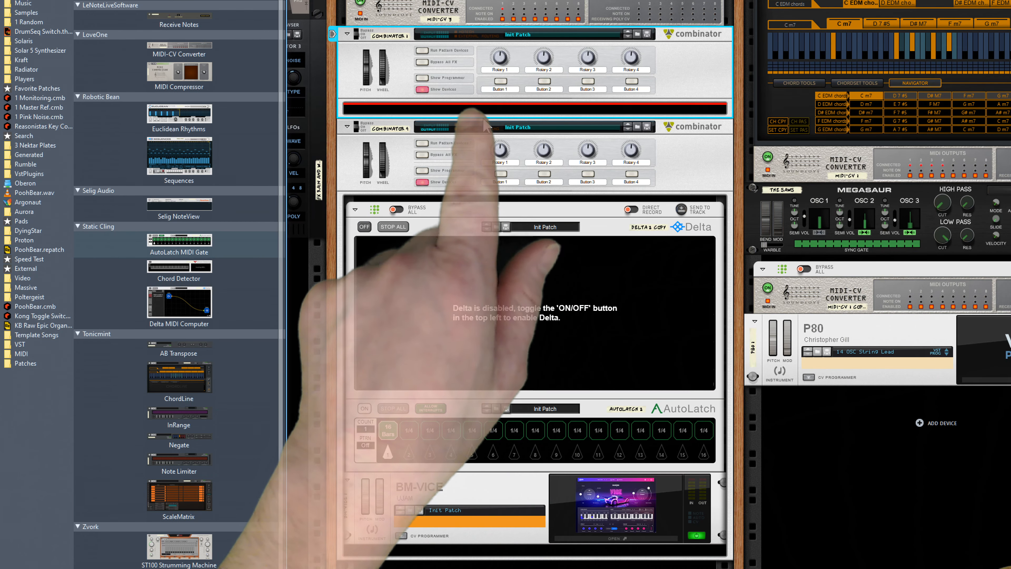
scroll(502, 264, up, 3)
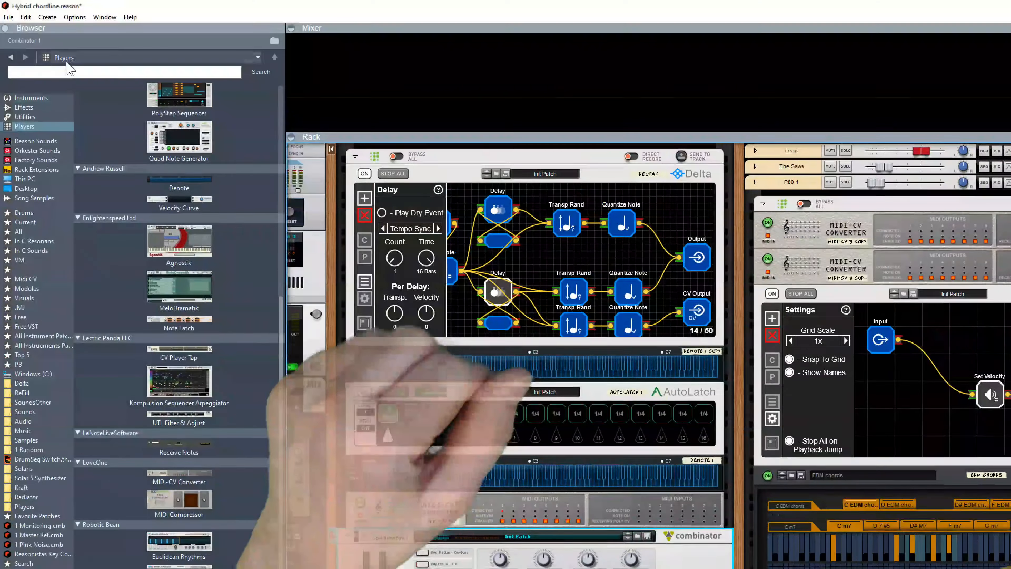
click(30, 99)
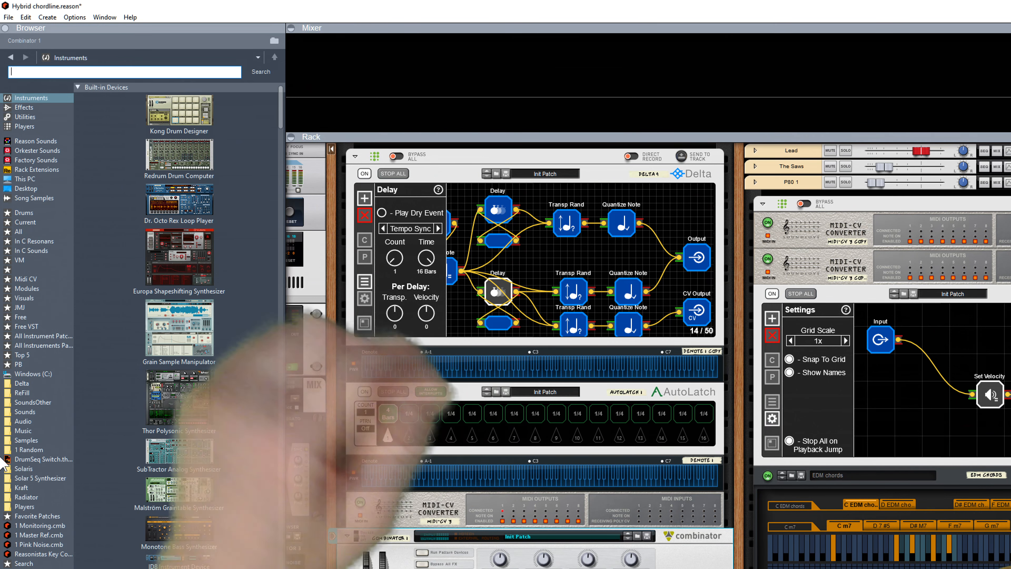
text(dead)
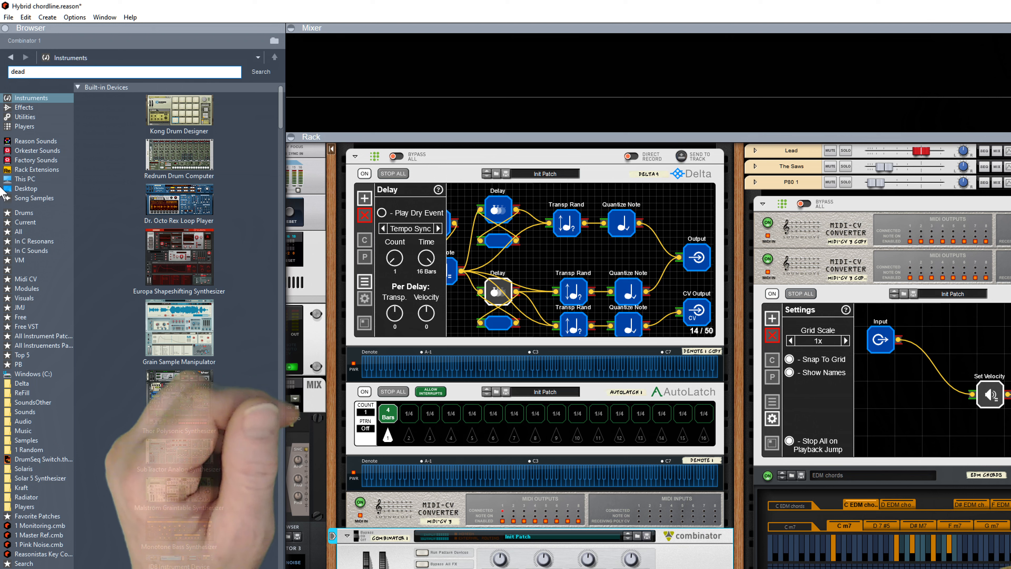
click(27, 117)
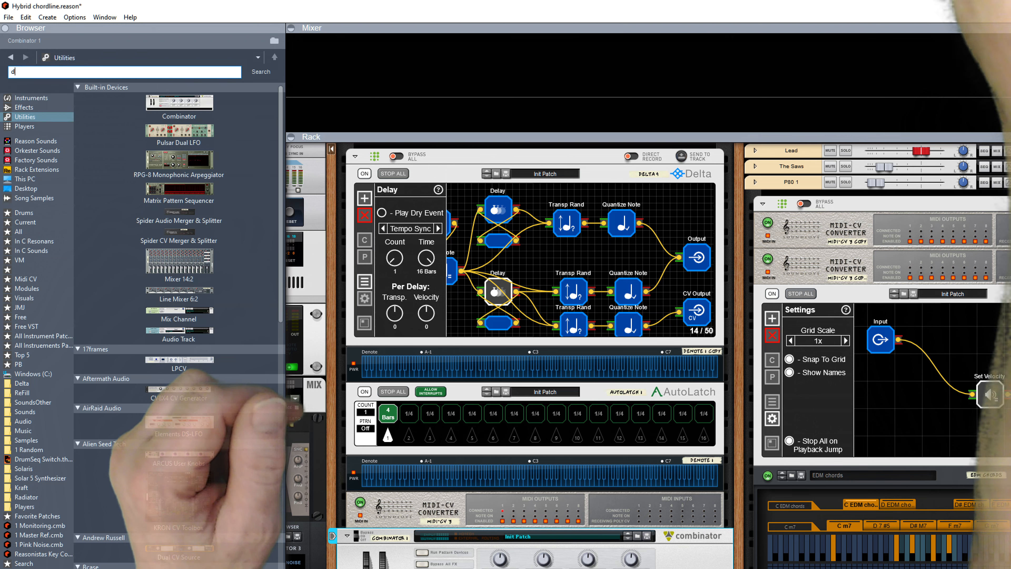
text(dead)
key(Return)
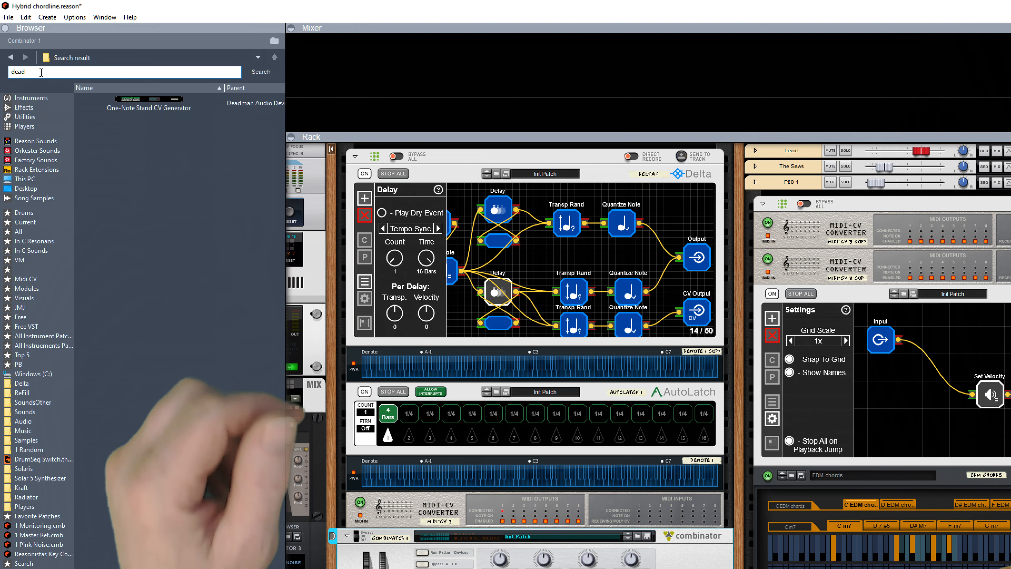
click(143, 112)
mouse_move(159, 104)
mouse_down()
mouse_move(174, 131)
mouse_move(458, 351)
mouse_move(605, 435)
mouse_up()
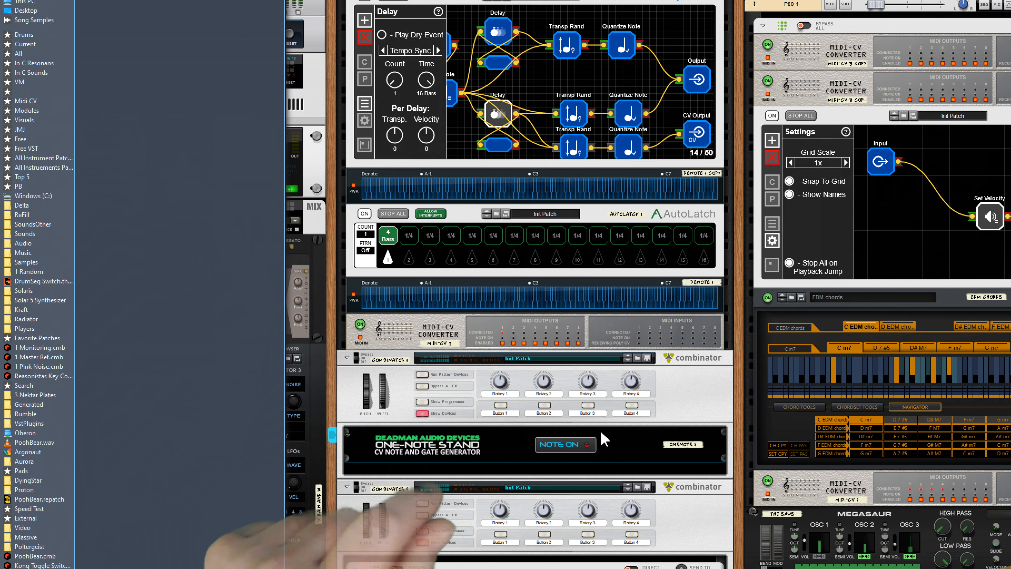
Step: Show the programmer of Combinator 1, which holds the One-Note Stand
click(422, 402)
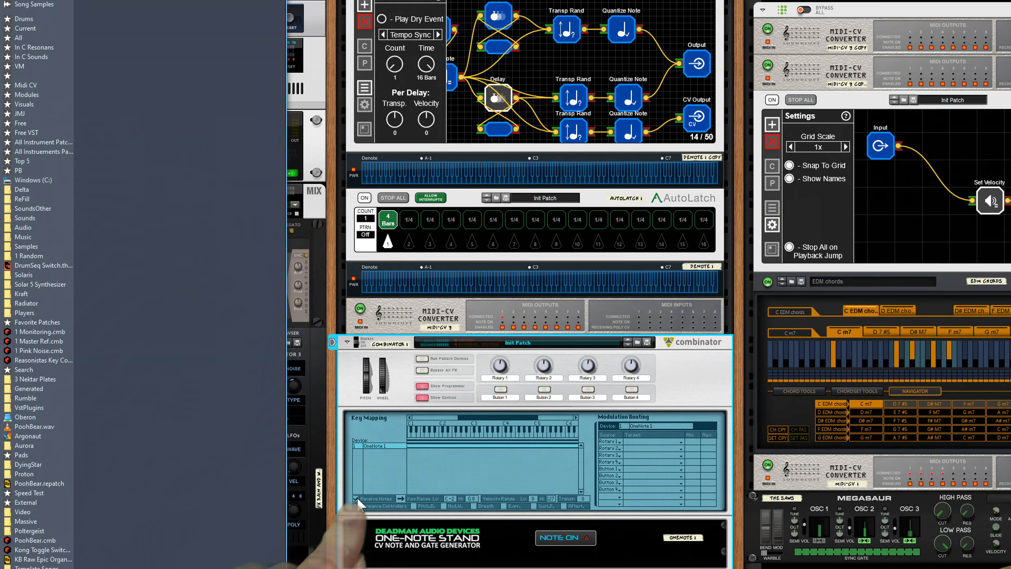
scroll(454, 509, down, 5)
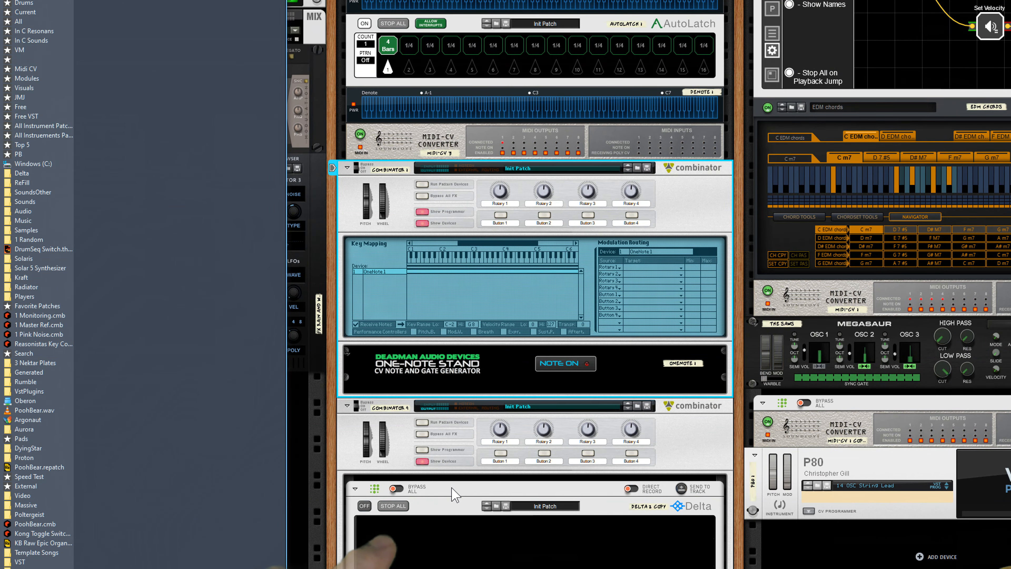
scroll(454, 495, down, 2)
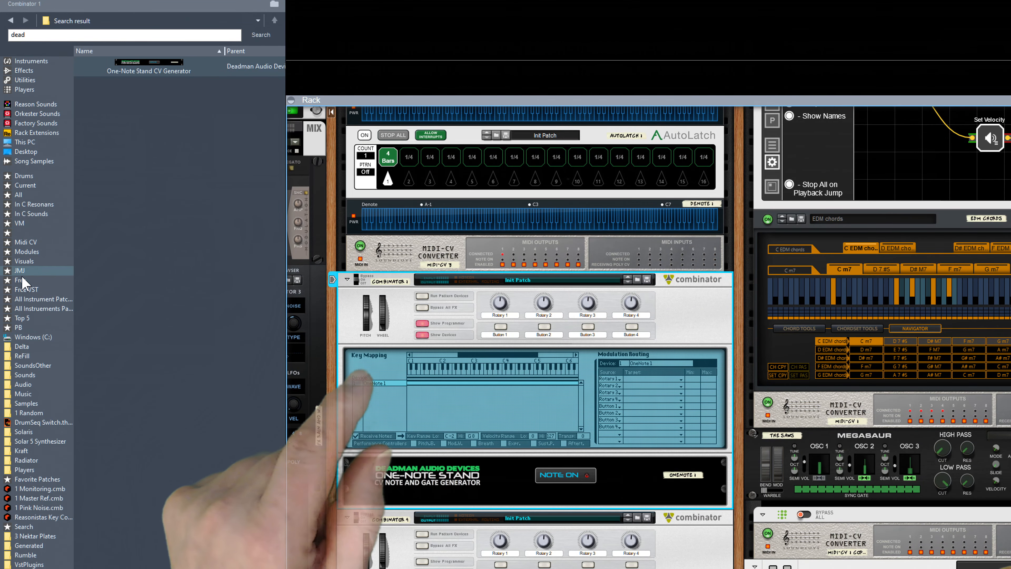
Step: Add the Janitor CV Shaper from the Free favourites to Combinator 1, directly below the One-Note Stand
click(22, 280)
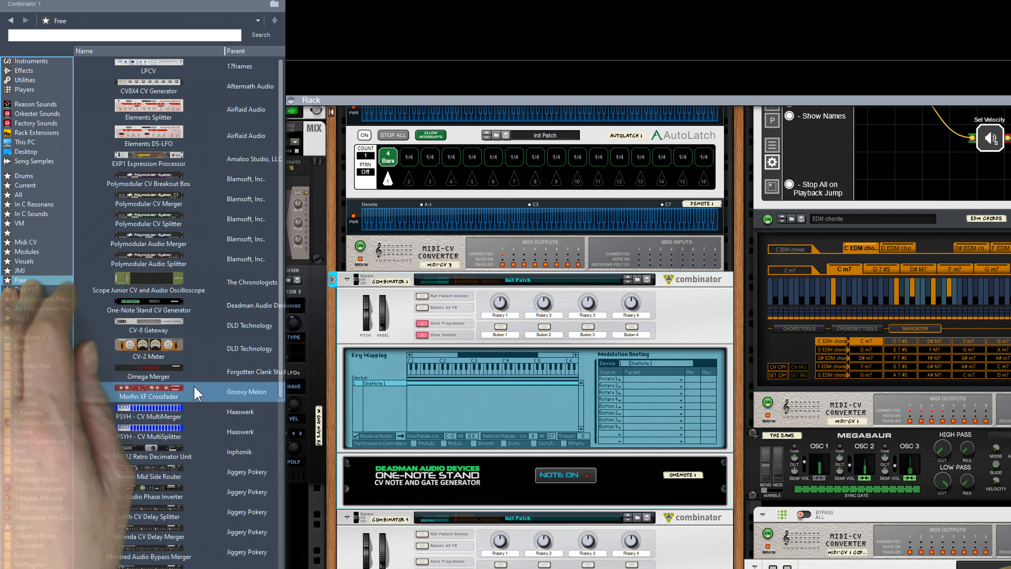
scroll(195, 392, down, 6)
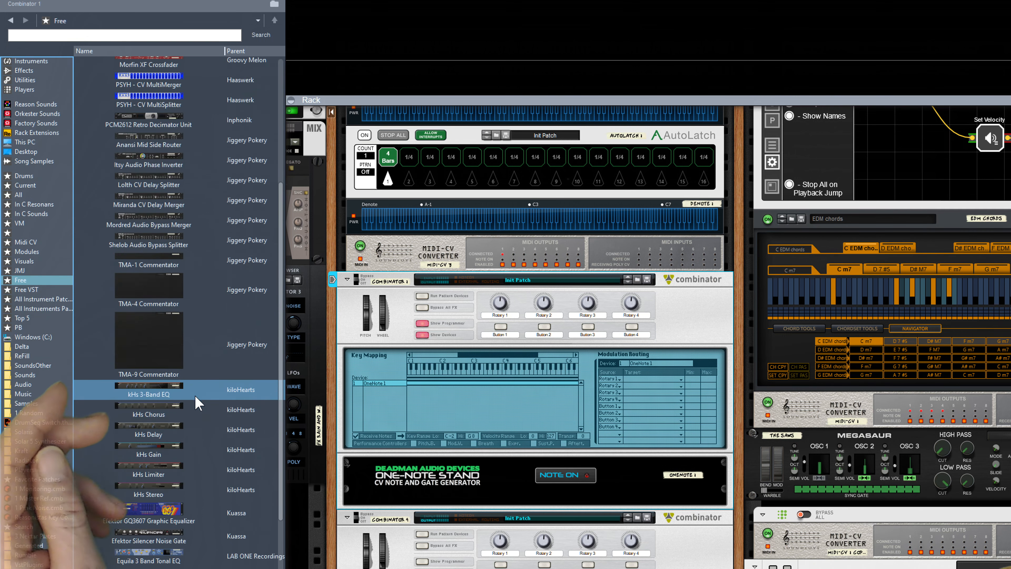
scroll(197, 403, down, 9)
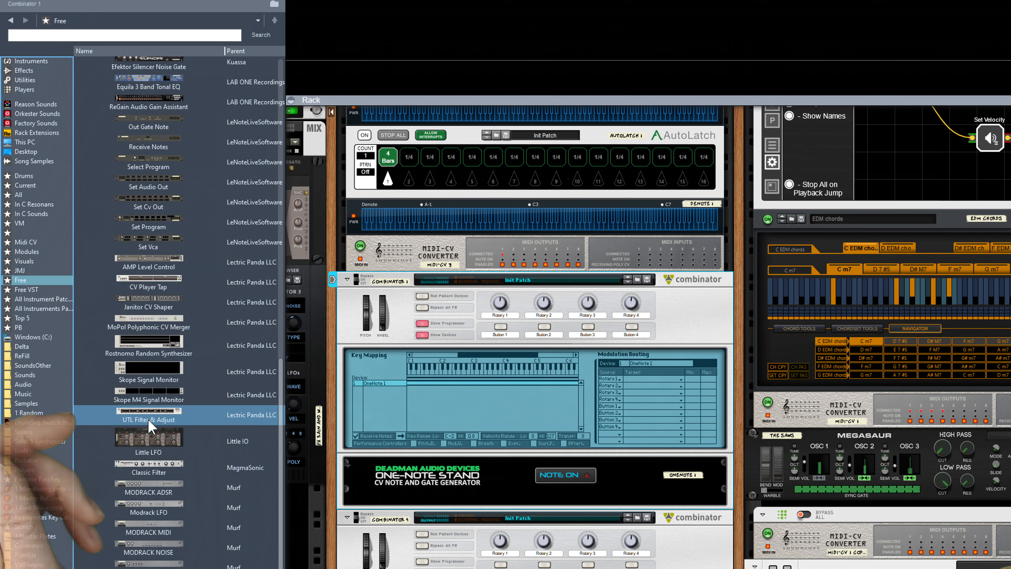
mouse_move(153, 302)
mouse_down()
mouse_move(626, 318)
mouse_move(645, 457)
mouse_move(563, 510)
mouse_move(562, 492)
mouse_up()
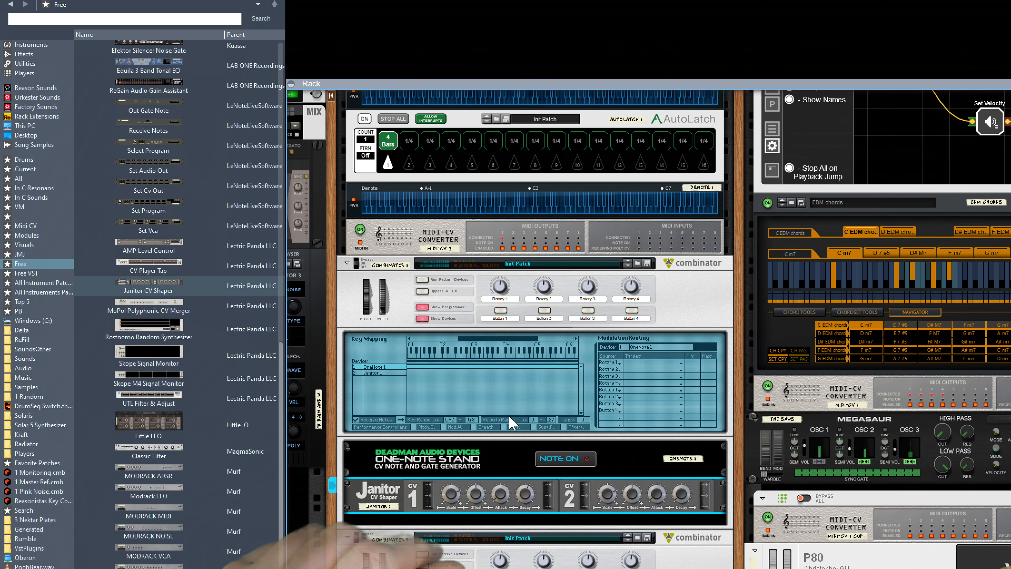
scroll(541, 455, down, 1)
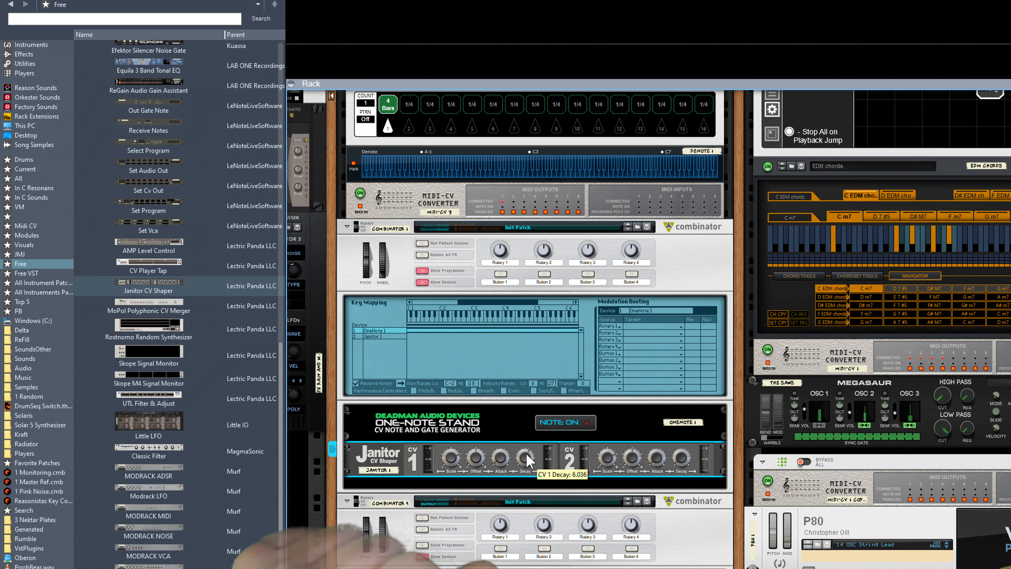
Step: Patch One-Note Stand's Gate CV Out into Janitor's CV 1 In, and a Janitor CV 1 output into the Gate In of BM-VICE's Combinator
key(Tab)
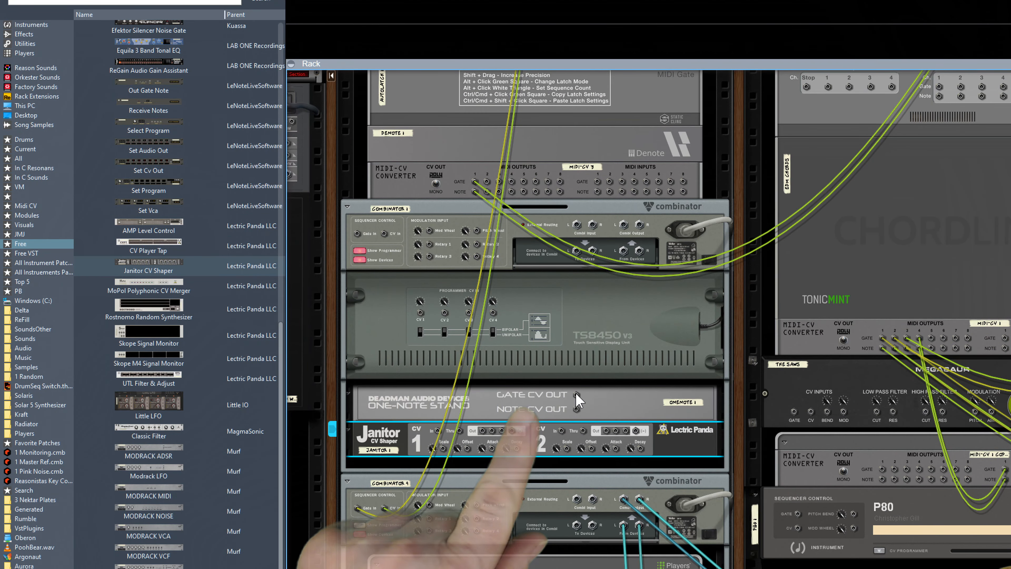
drag(577, 400, 363, 519)
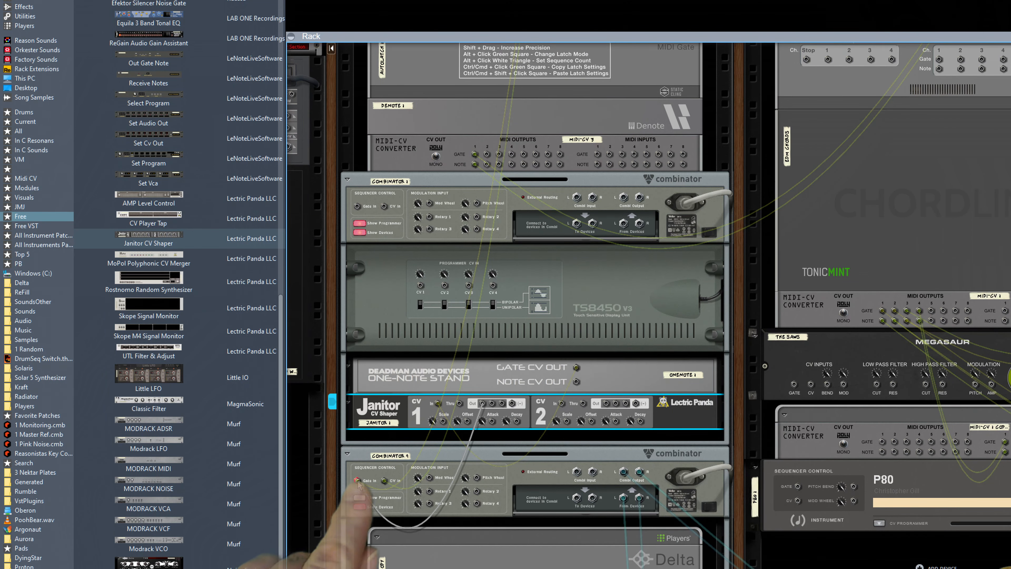
drag(358, 484, 358, 481)
scroll(495, 464, up, 5)
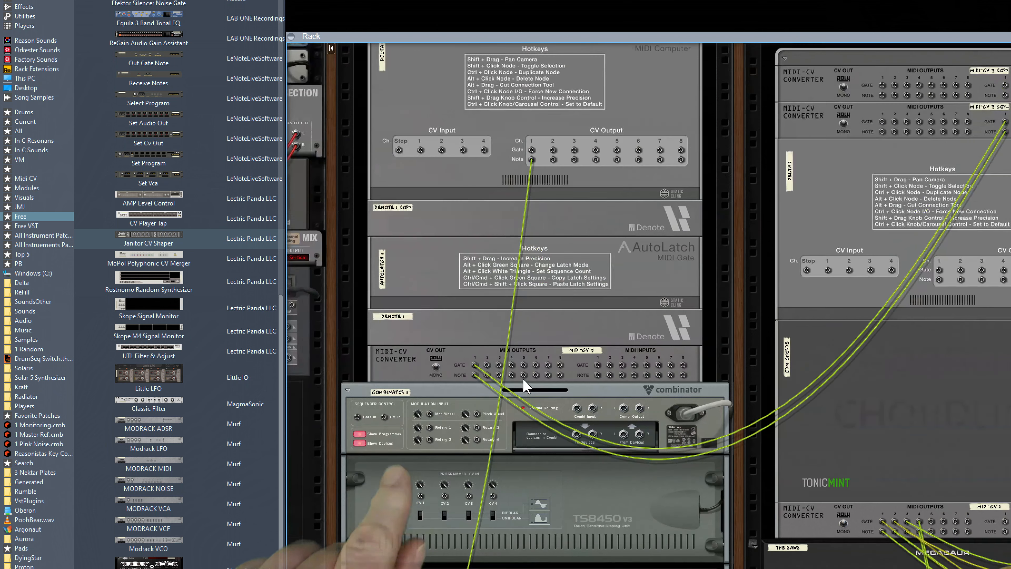
scroll(529, 389, down, 5)
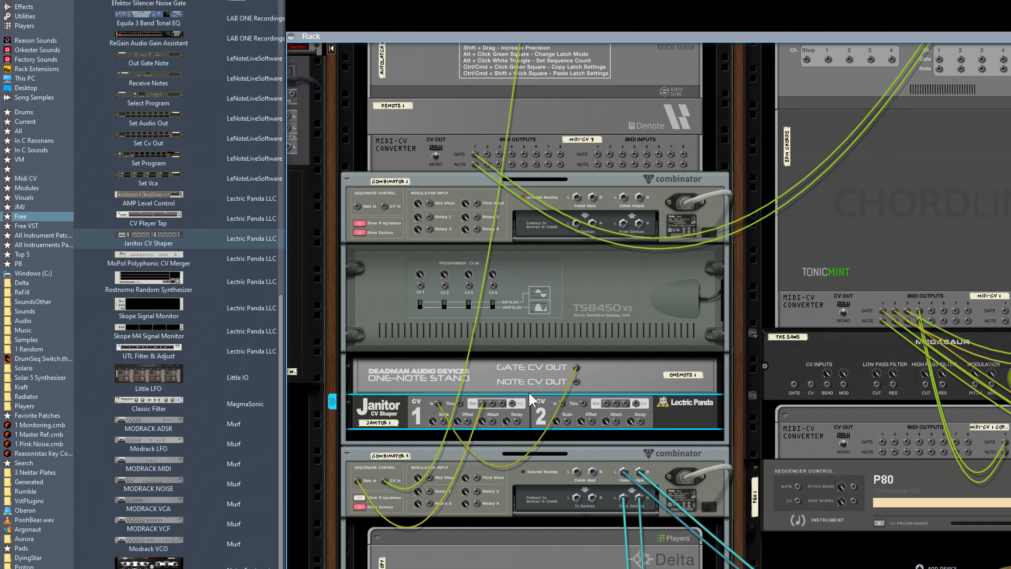
scroll(531, 399, up, 6)
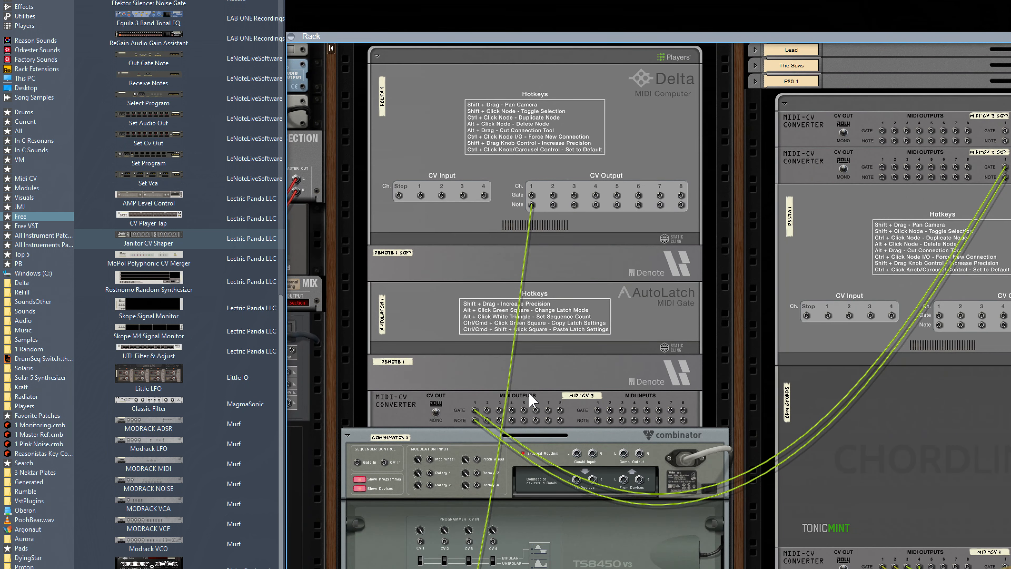
scroll(529, 392, down, 6)
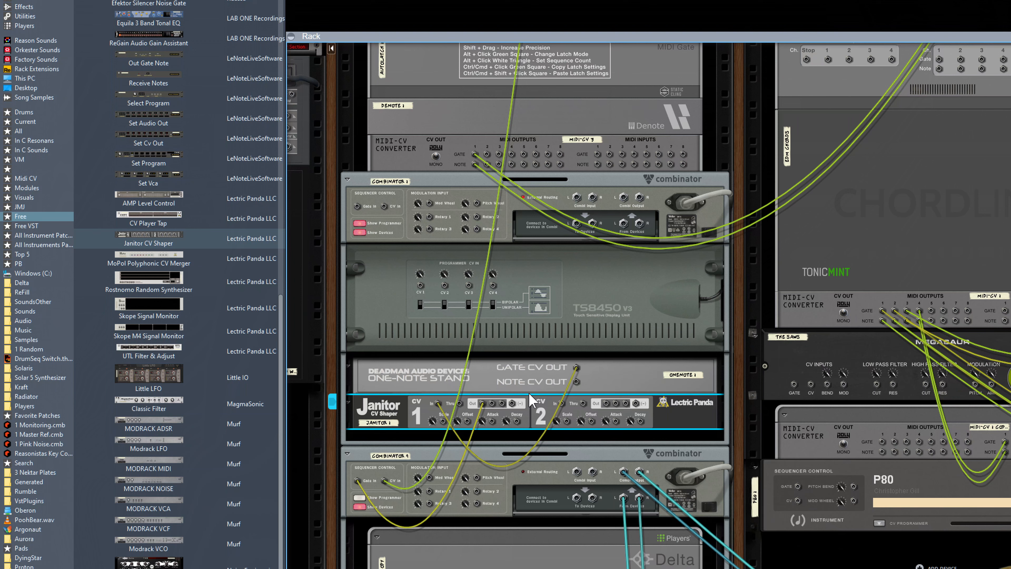
key(Tab)
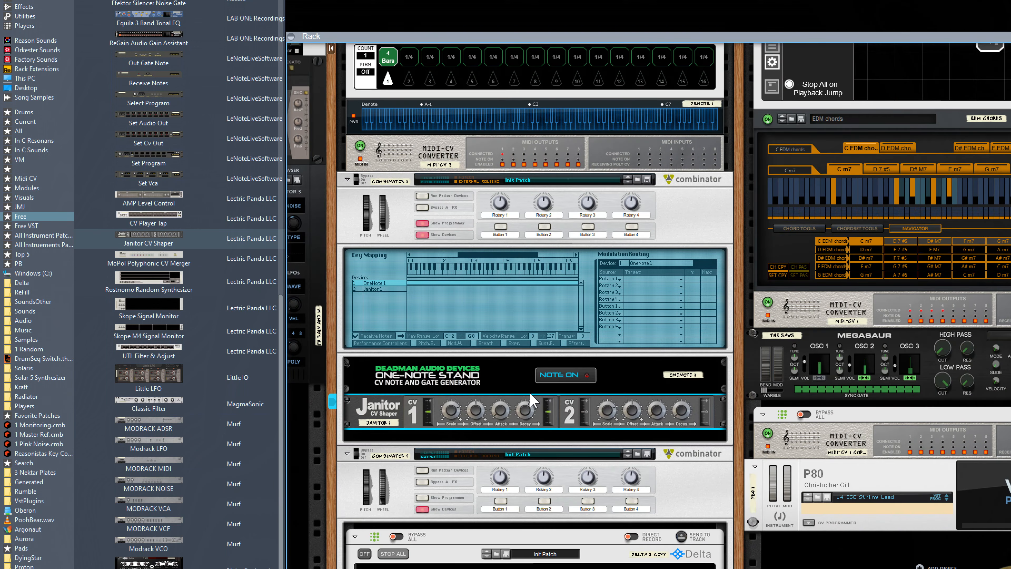
Step: Select Combinator 1 to play notes through its chain, and switch off the AutoLatch player above BM-VICE
scroll(522, 443, up, 6)
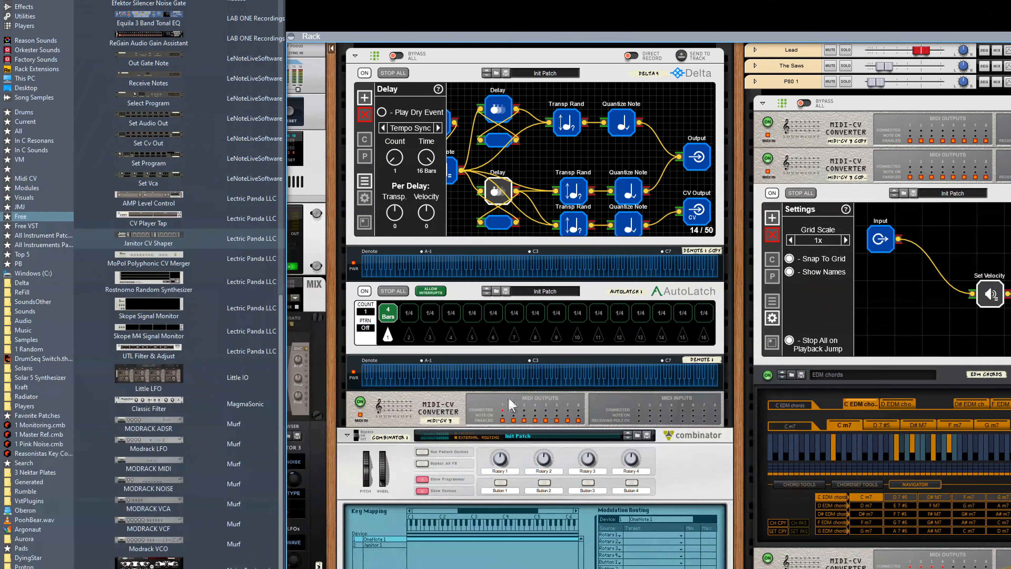
click(333, 441)
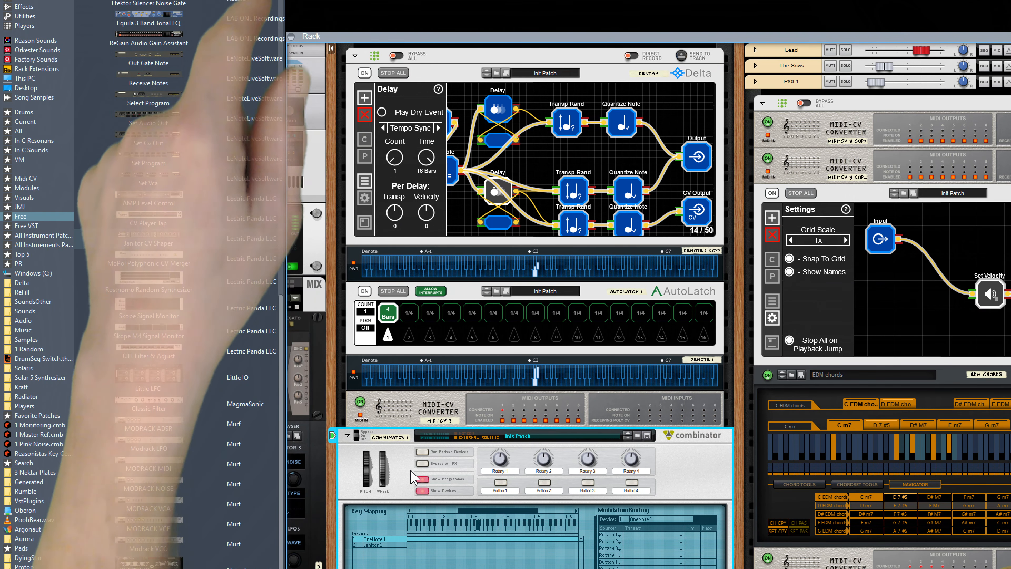
scroll(438, 486, down, 6)
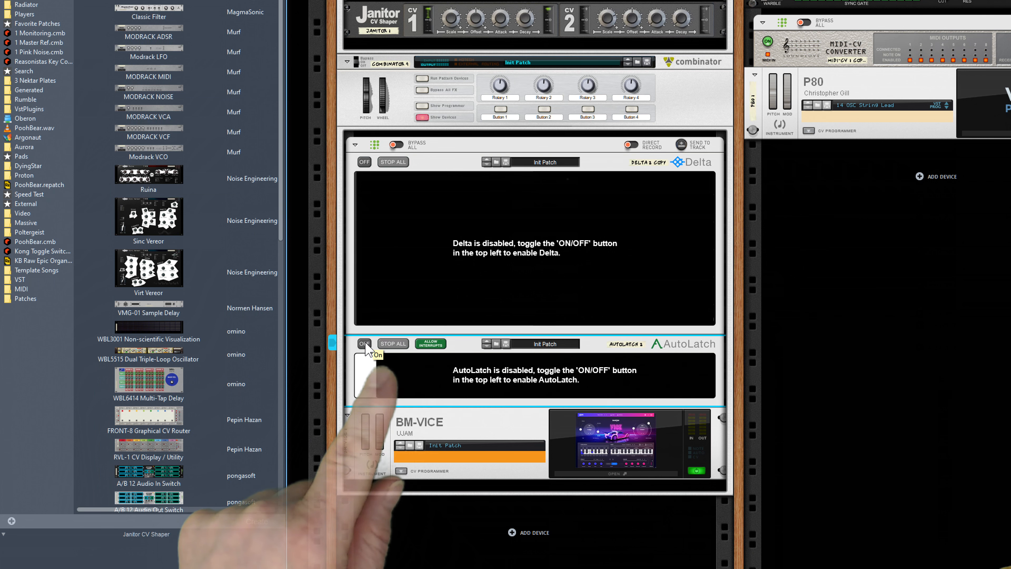
Step: Open BM-VICE's plugin window and stop all running notes in the Delta player above Combinator 1
click(634, 459)
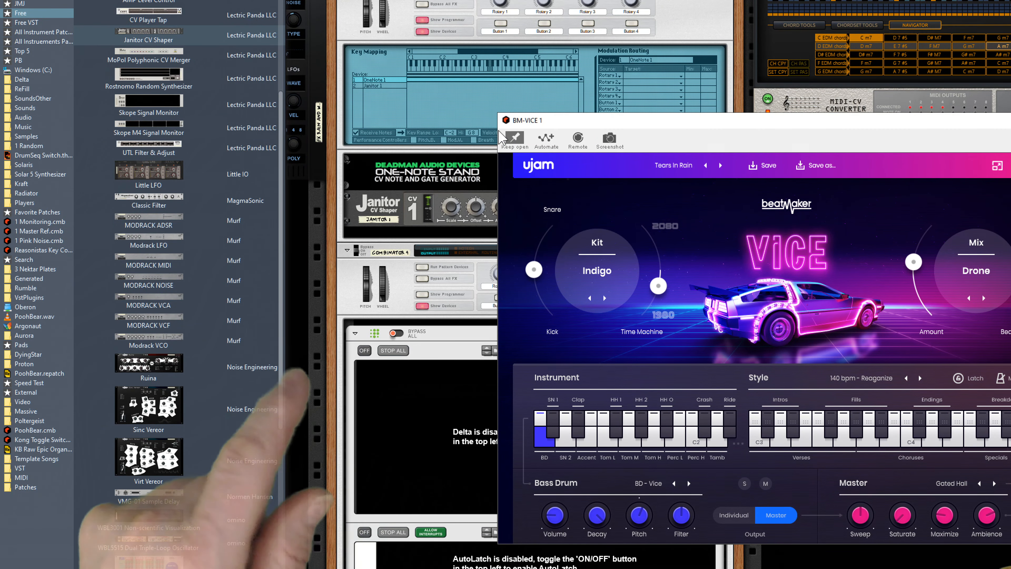
scroll(454, 151, up, 5)
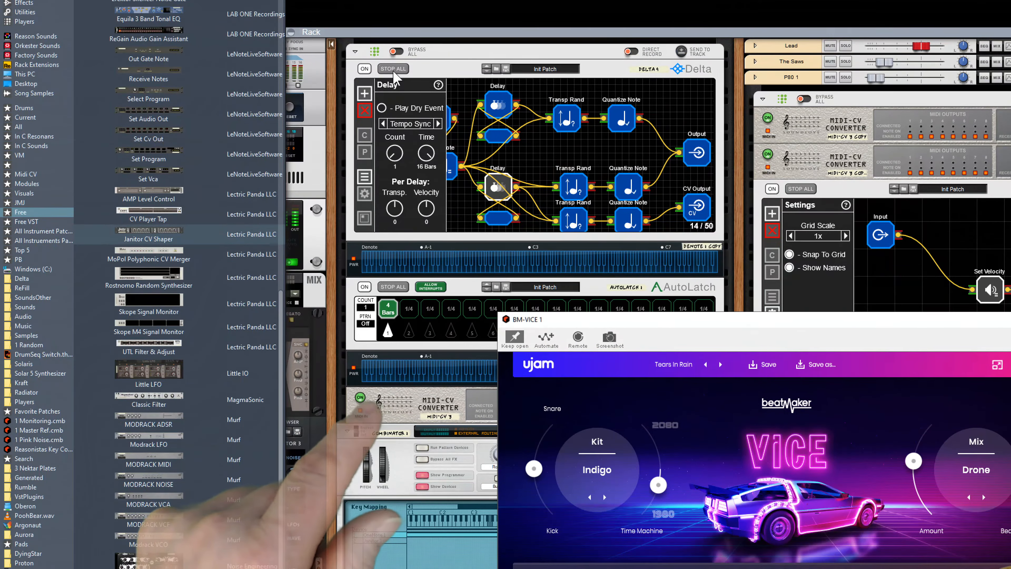
click(394, 72)
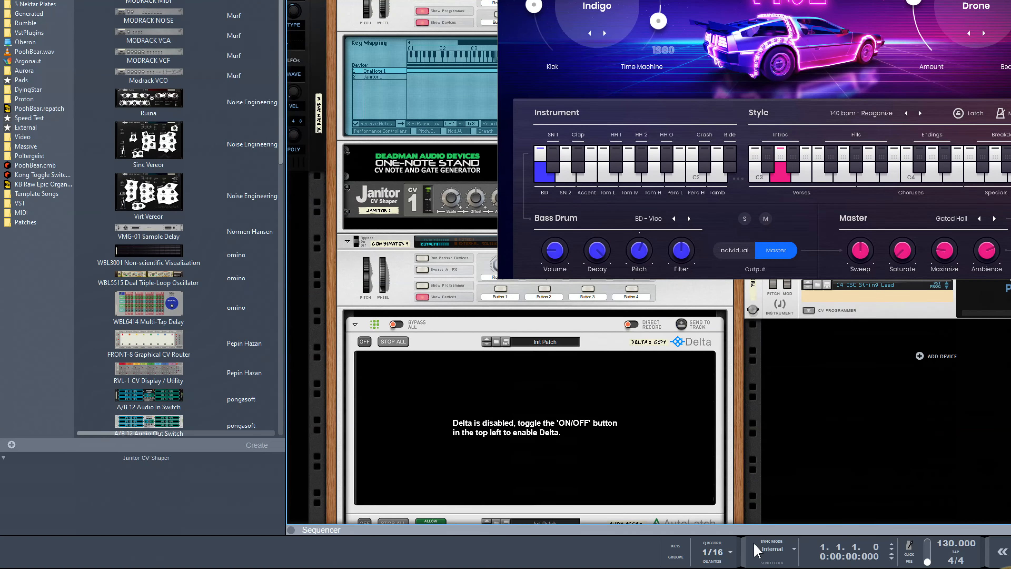
scroll(762, 508, down, 6)
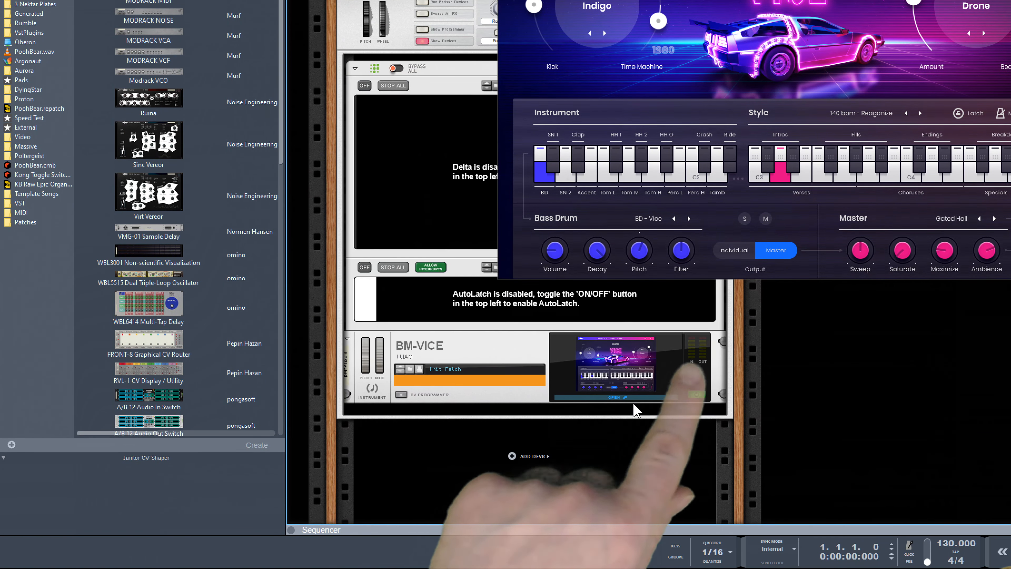
scroll(636, 409, up, 4)
scroll(636, 408, up, 2)
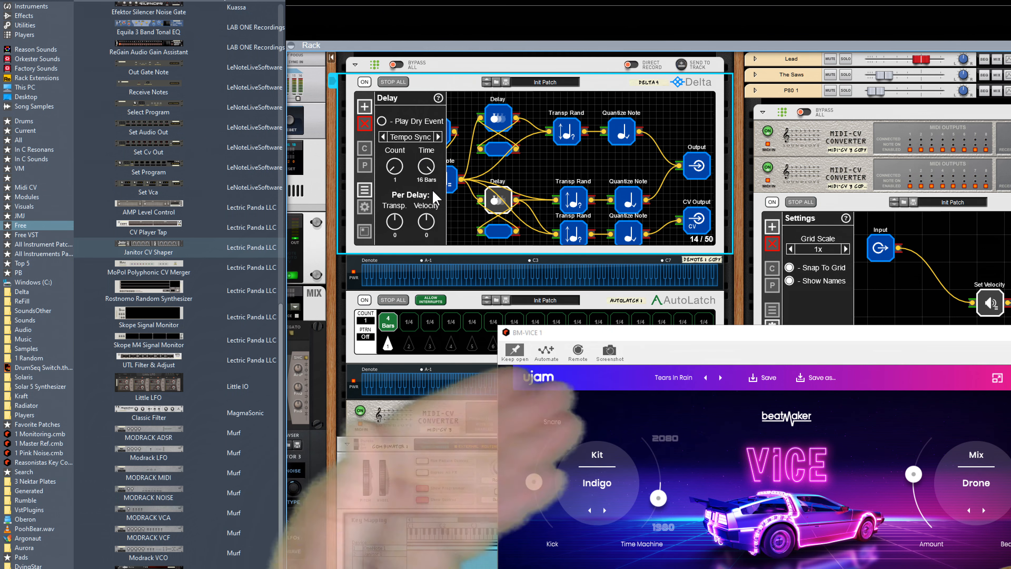
Step: Move the BM-VICE window off Janitor's controls and set Janitor's CV 1 Decay to 5.536
scroll(427, 389, down, 6)
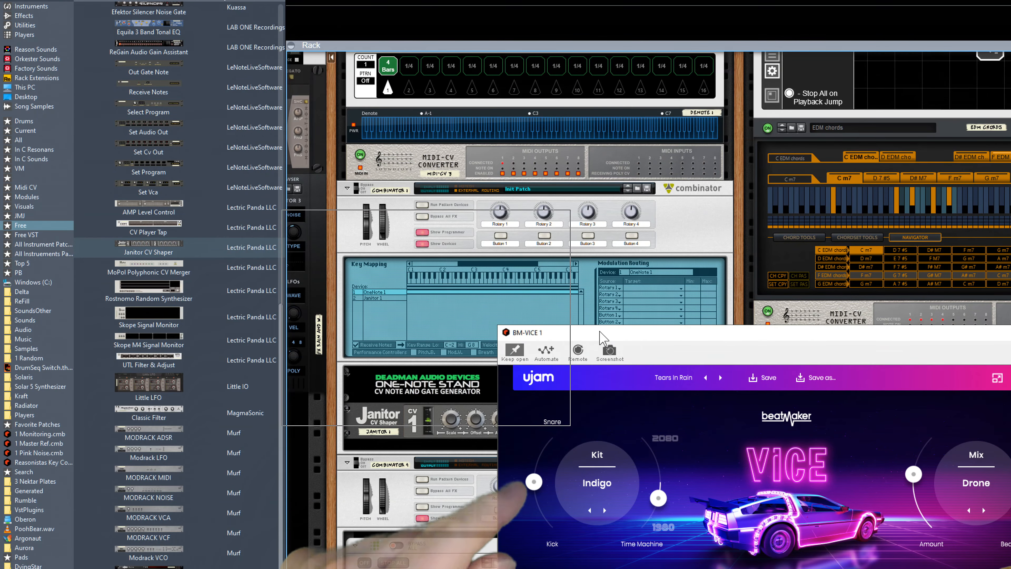
drag(599, 333, 649, 334)
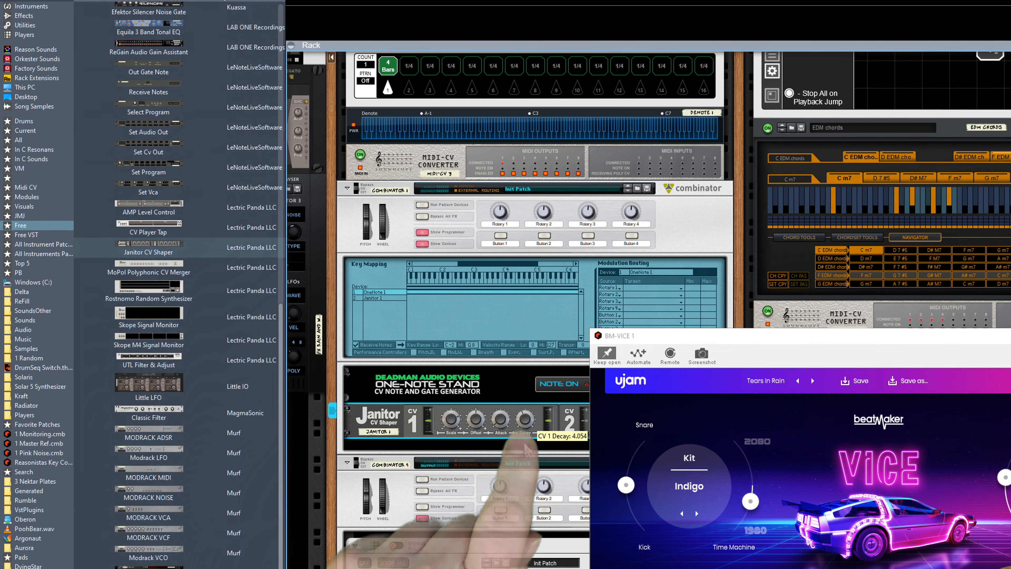
drag(525, 448, 522, 425)
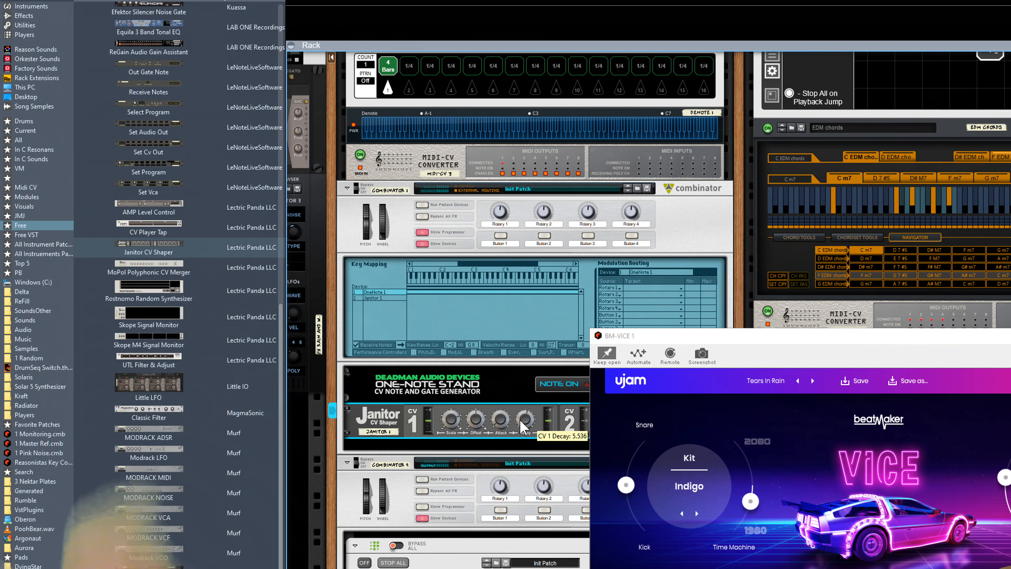
Step: Close the BM-VICE plugin window and collapse the browser to widen the rack view
scroll(472, 410, up, 5)
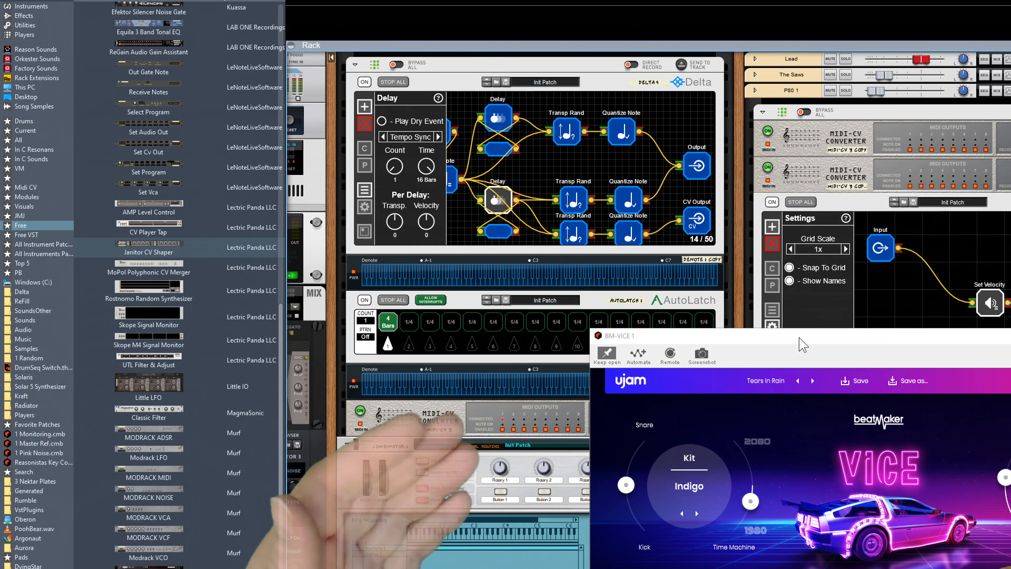
drag(476, 255, 510, 254)
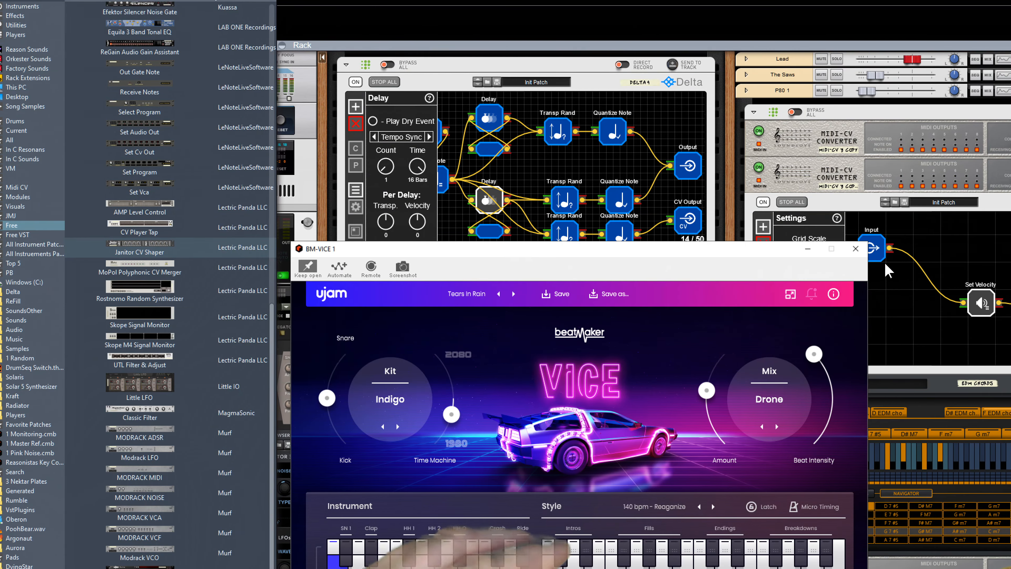
click(861, 254)
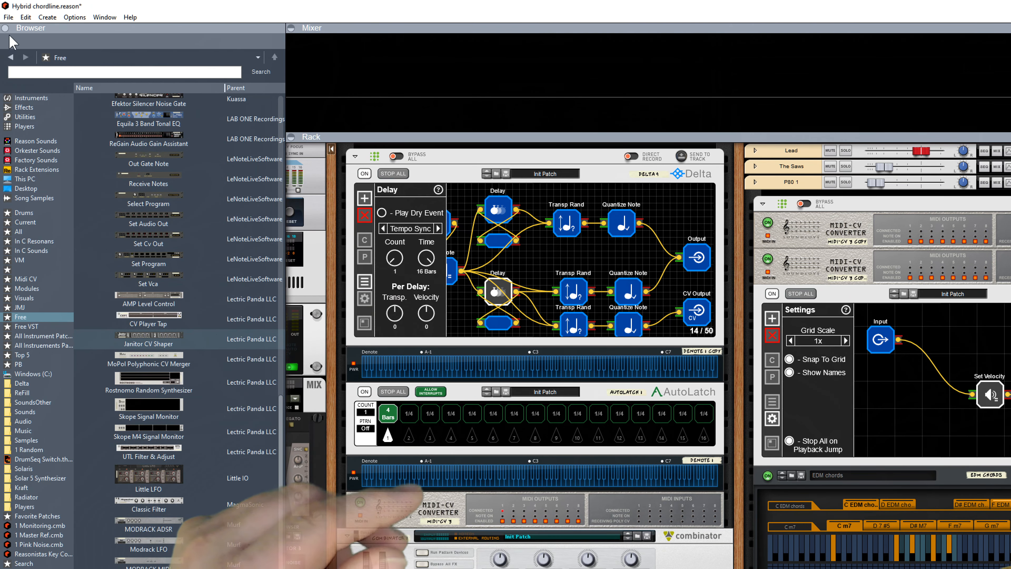
click(6, 28)
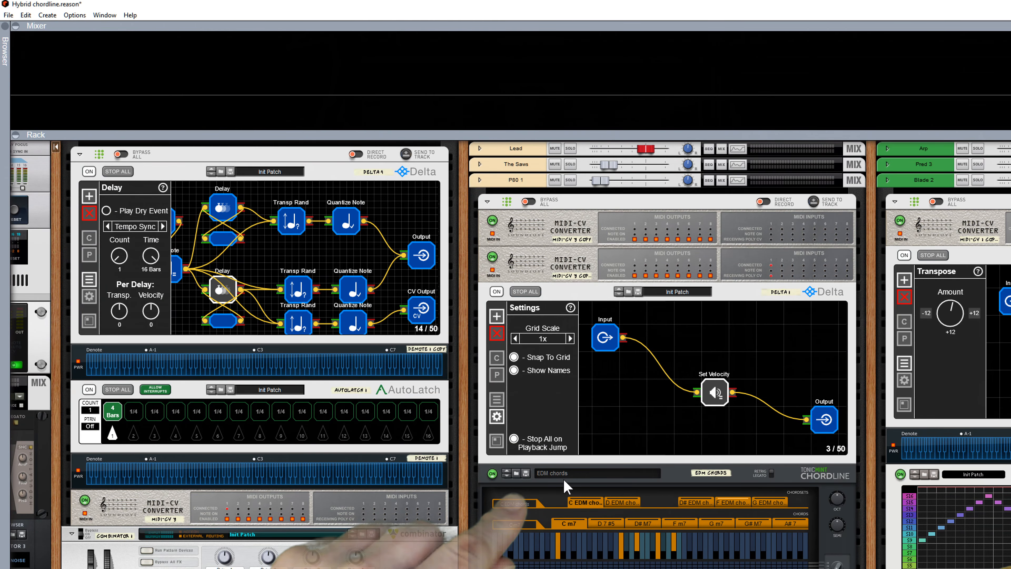
Step: Try the In octave 7s patch in Chordline and reload the EDM chords patch
click(565, 476)
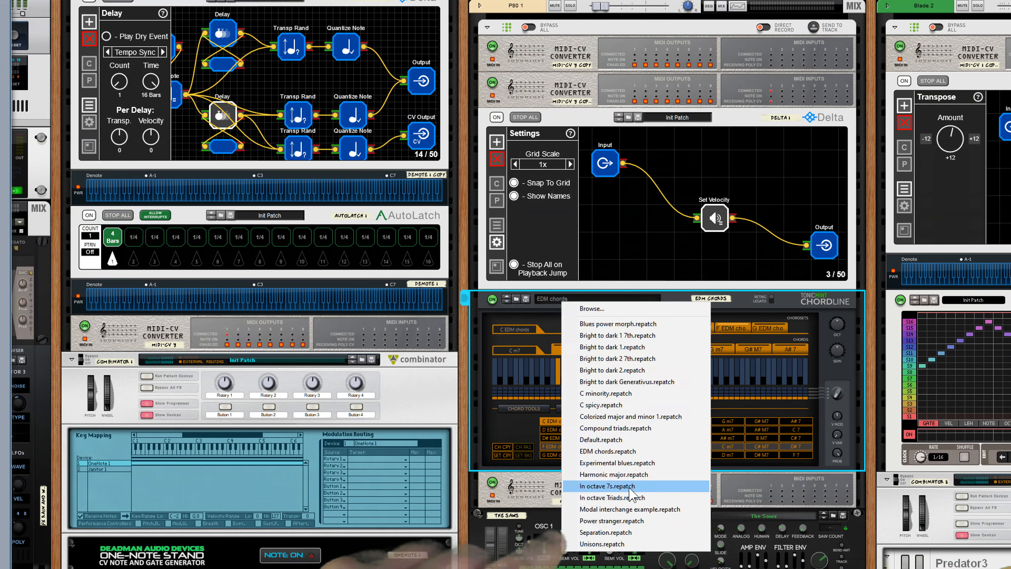
click(630, 487)
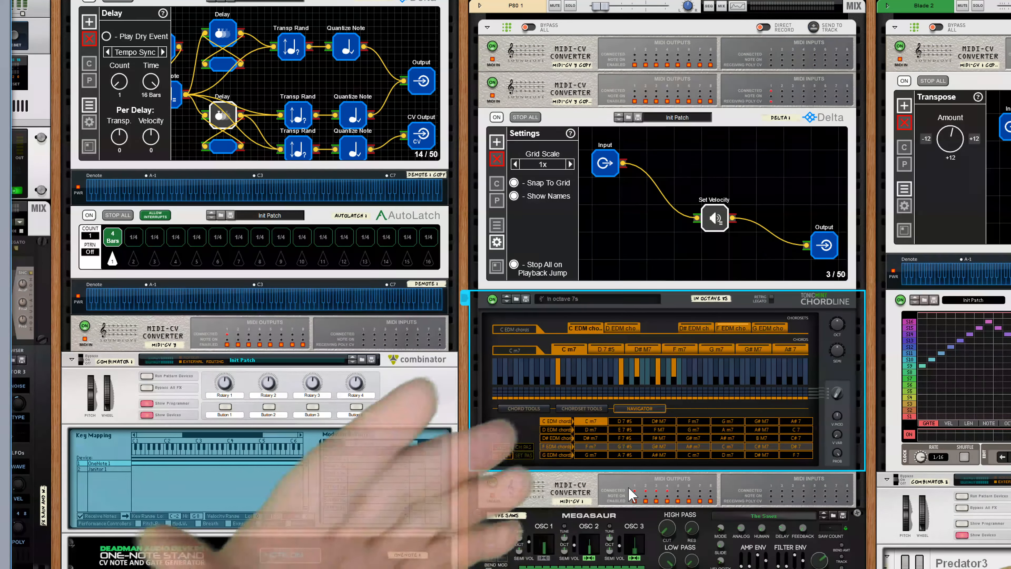
click(553, 299)
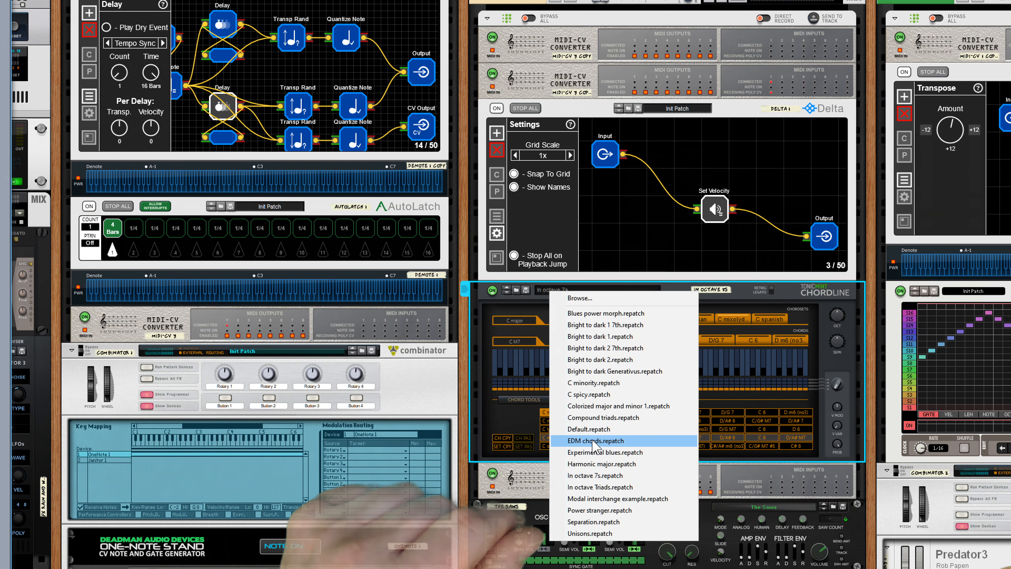
click(595, 440)
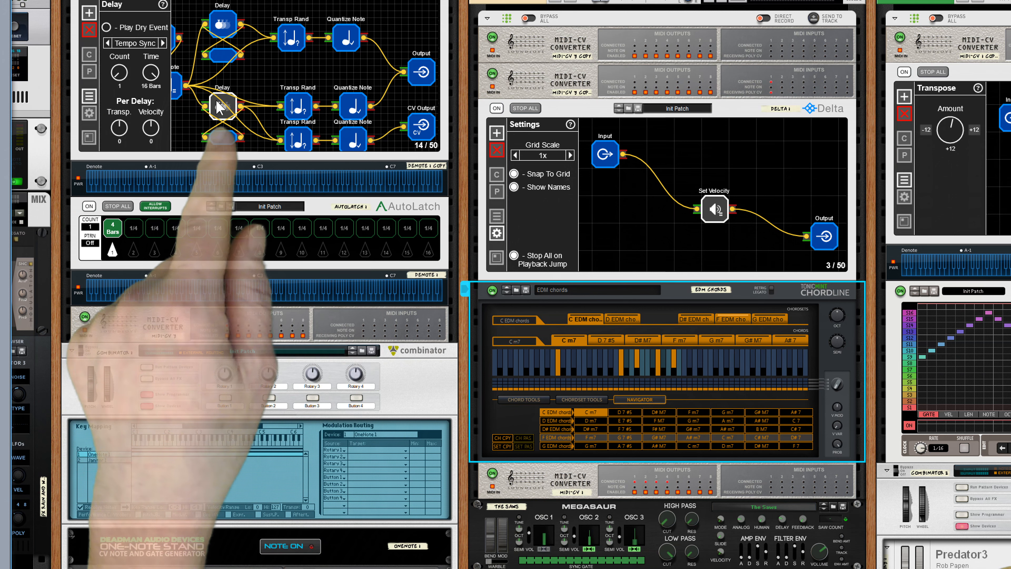
Step: Examine the Time setting of the lower Delay node in the Delta player above Combinator 1
click(220, 113)
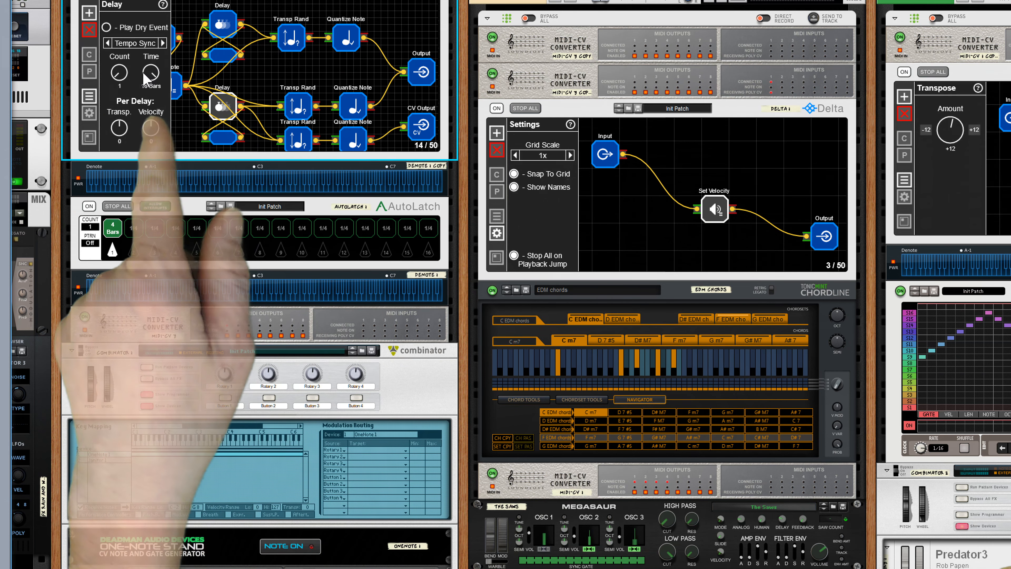
scroll(153, 77, up, 2)
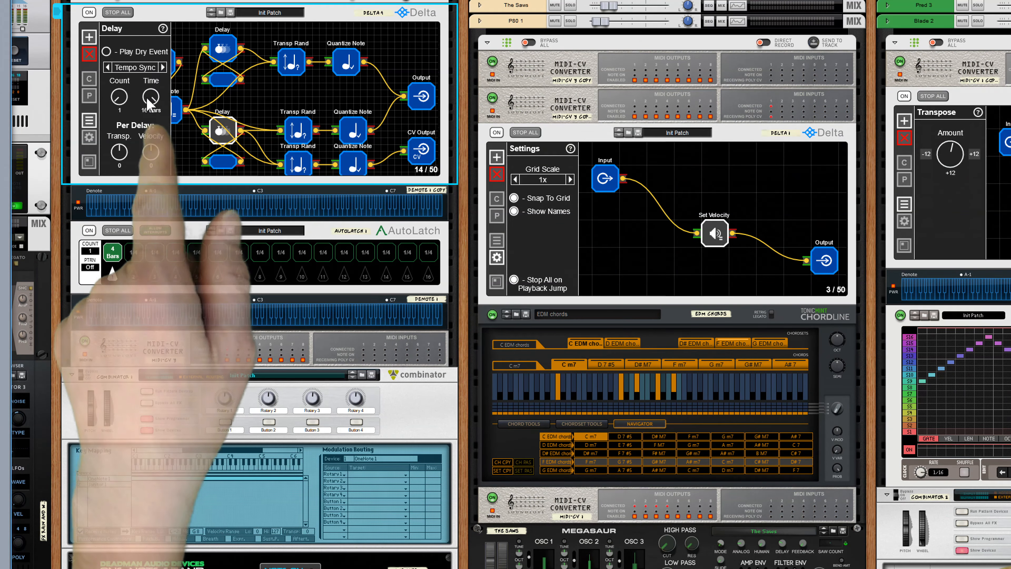
scroll(119, 77, up, 2)
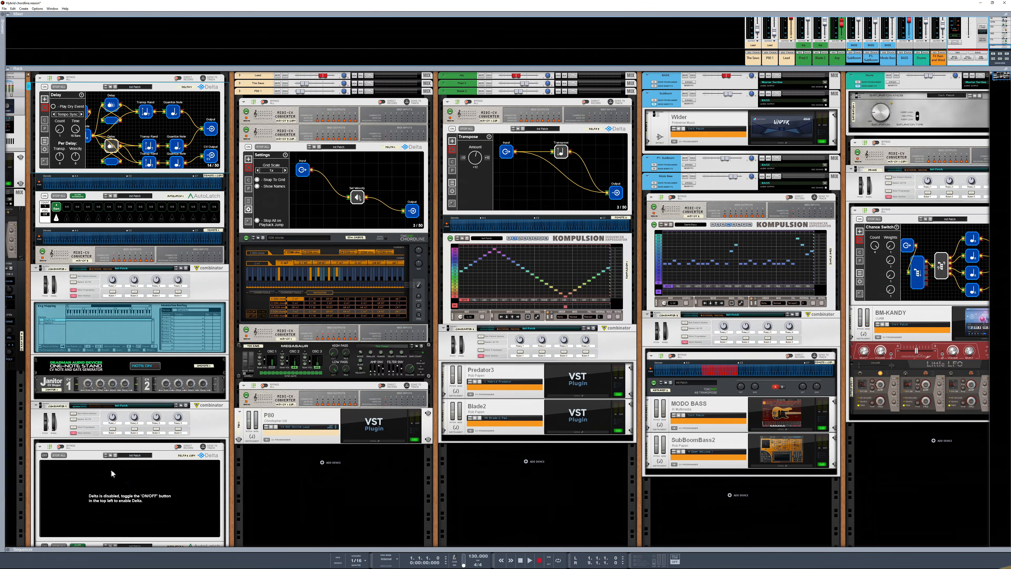
Step: Fold away the disabled Delta and AutoLatch players above BM-VICE
scroll(63, 494, down, 3)
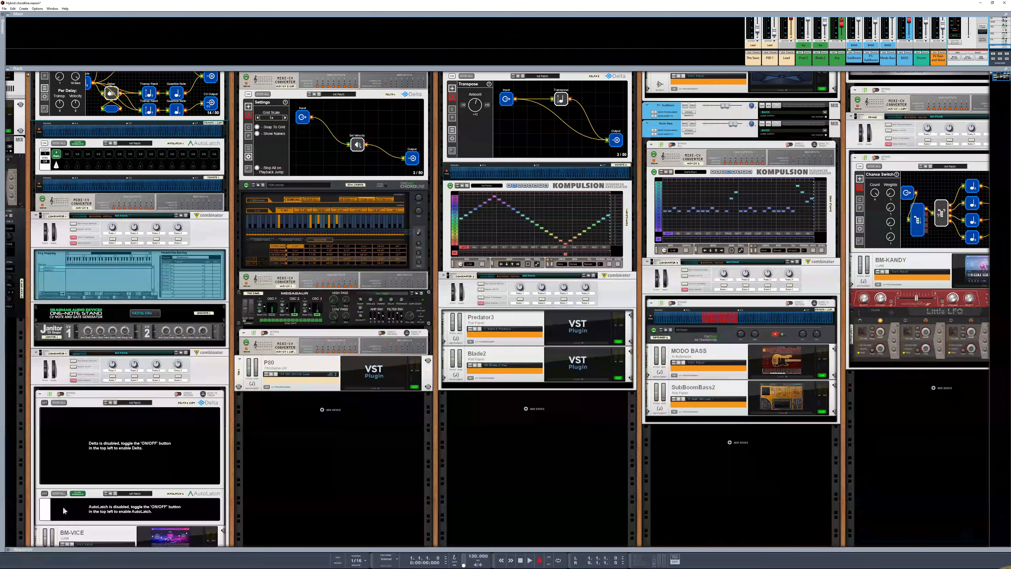
click(40, 394)
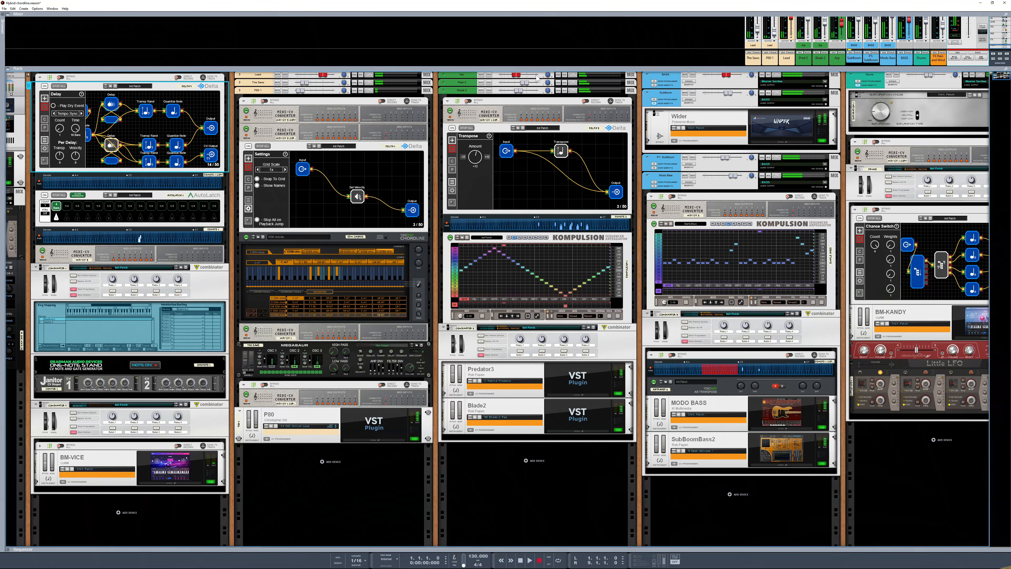
Step: Enlarge the mixer area to expose the channel faders and adjust the third green channel's level during playback
drag(536, 69, 537, 109)
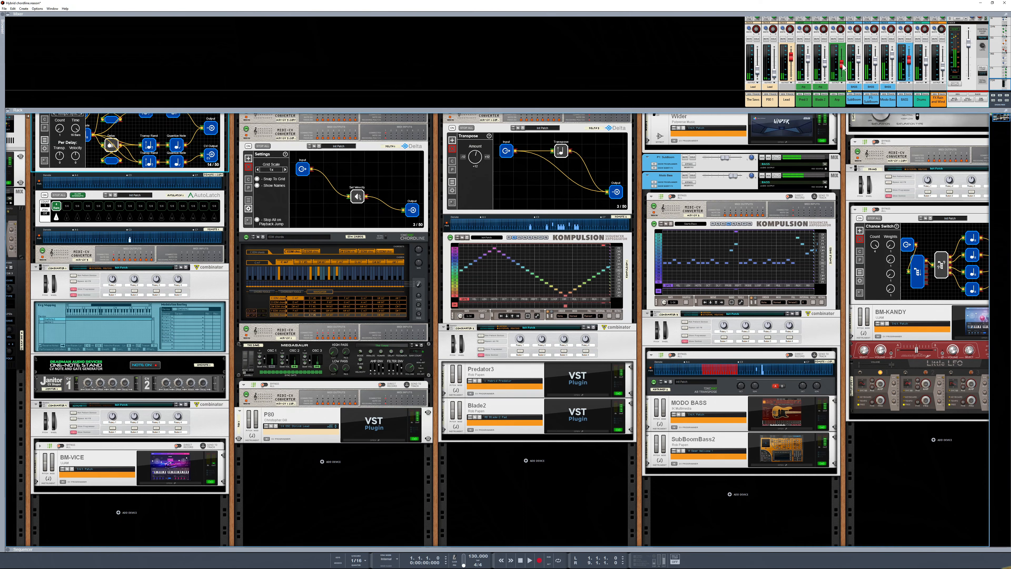
mouse_move(842, 66)
drag(842, 66, 842, 59)
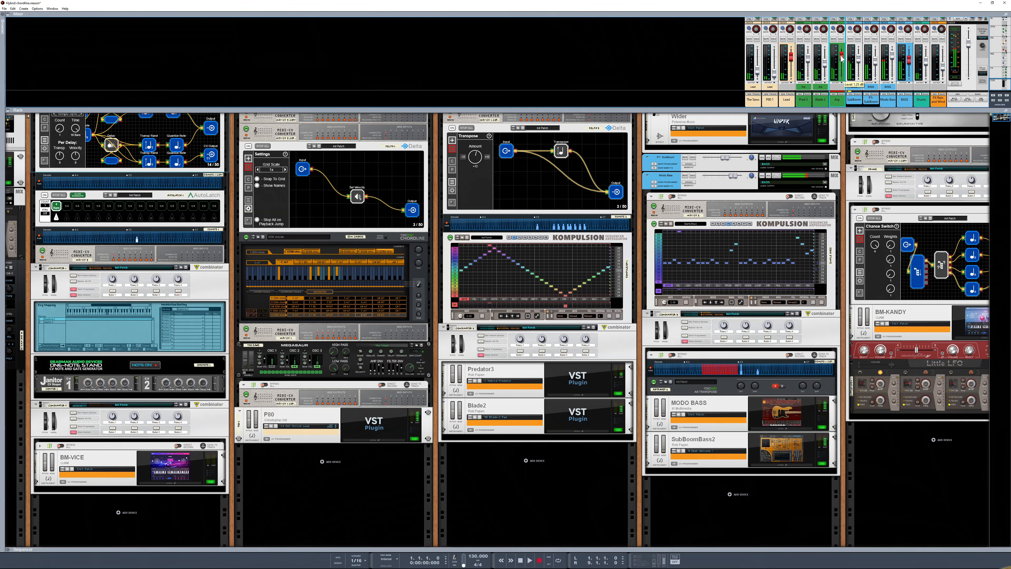
drag(841, 58, 840, 57)
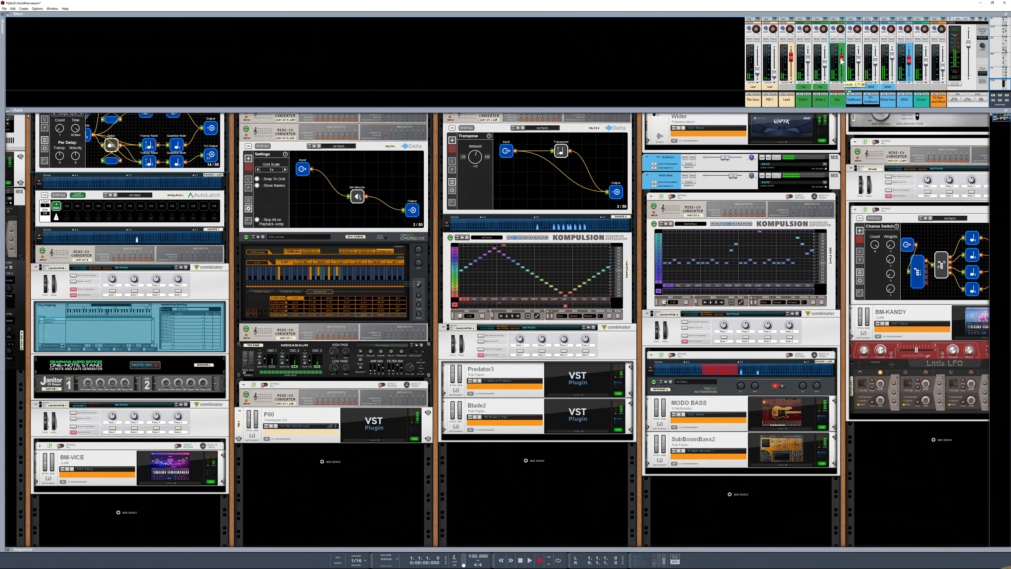
drag(840, 58, 841, 59)
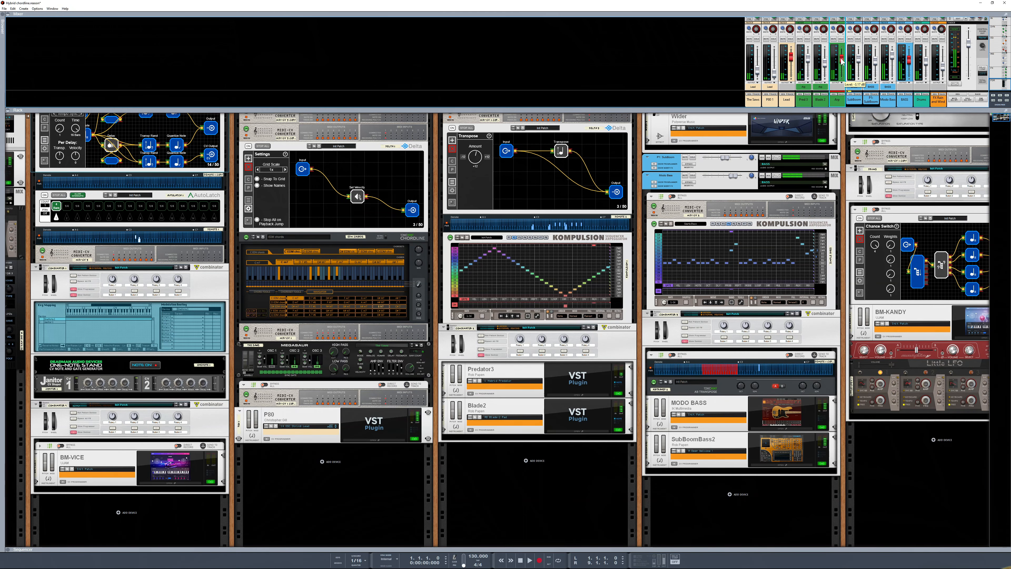
drag(841, 59, 841, 59)
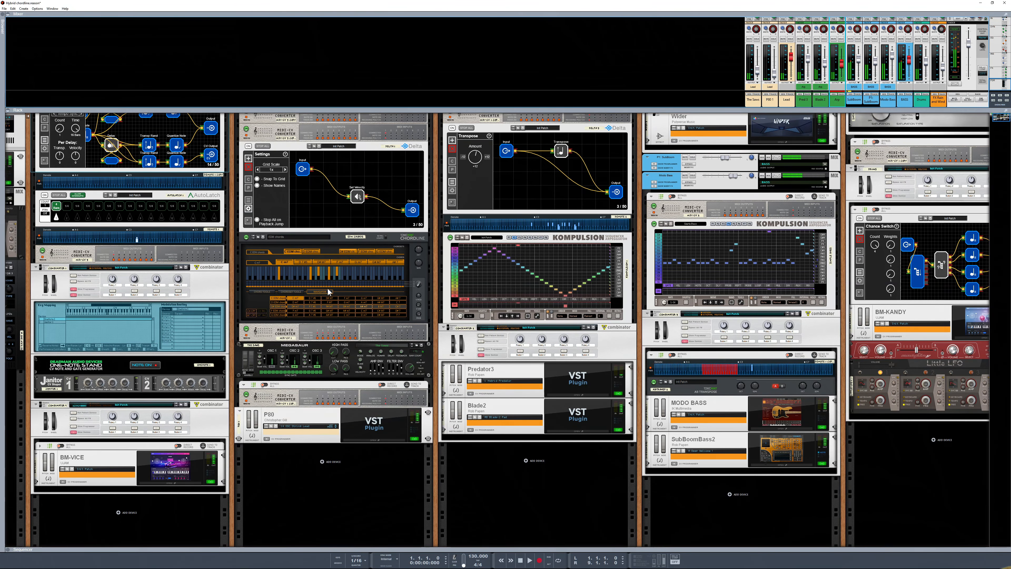
Step: Load the In octave 7s patch in Chordline
click(279, 239)
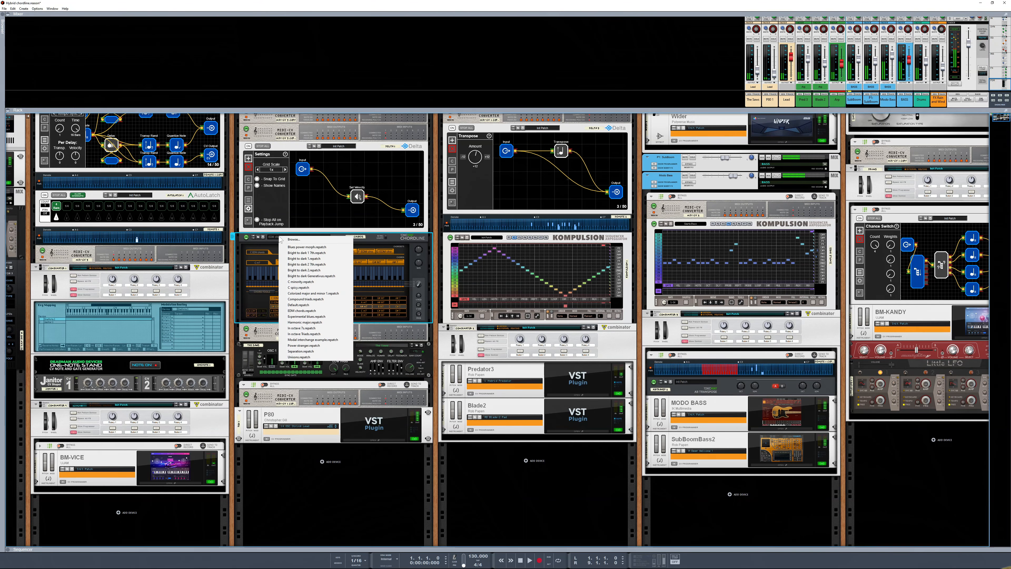
click(301, 328)
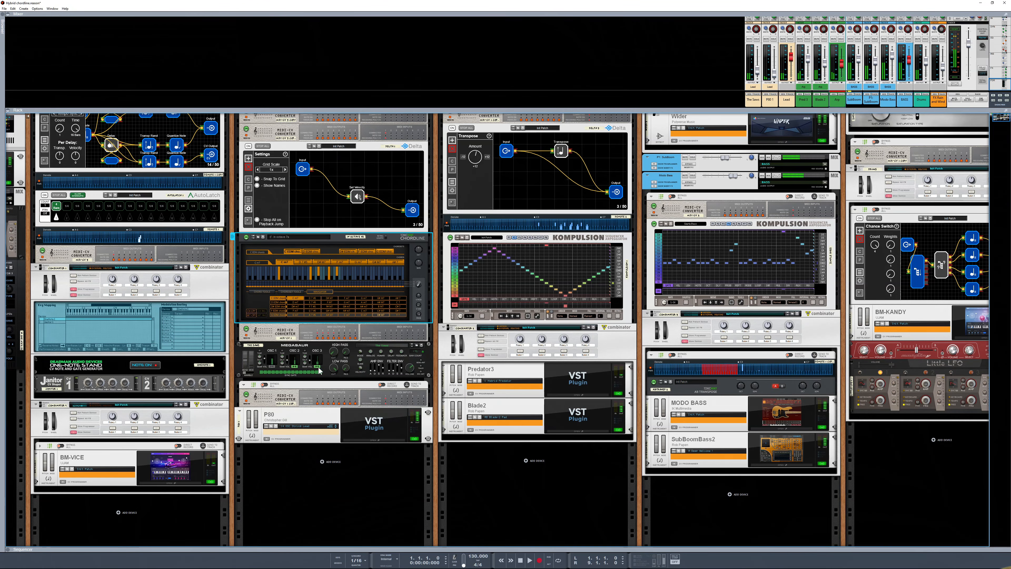